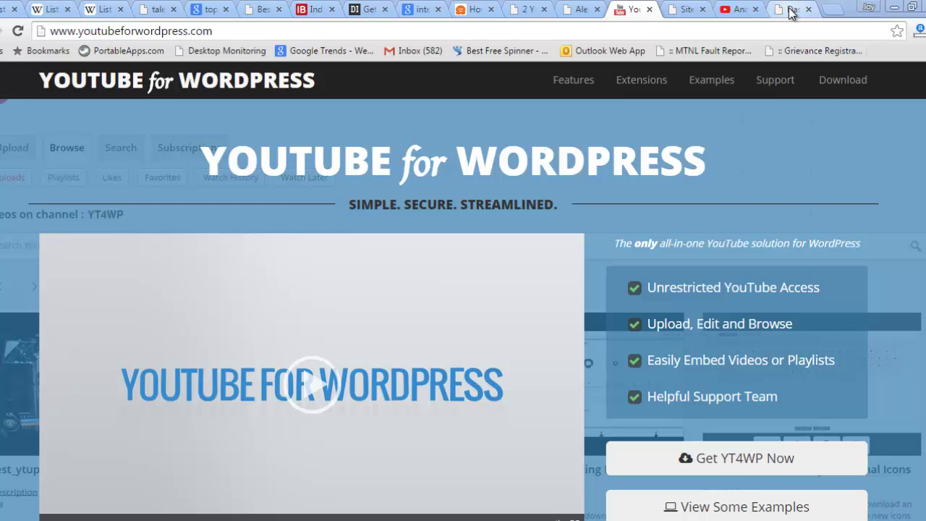
Switch to the site's WordPress dashboard and open the form for uploading a new plugin.
left_click(791, 10)
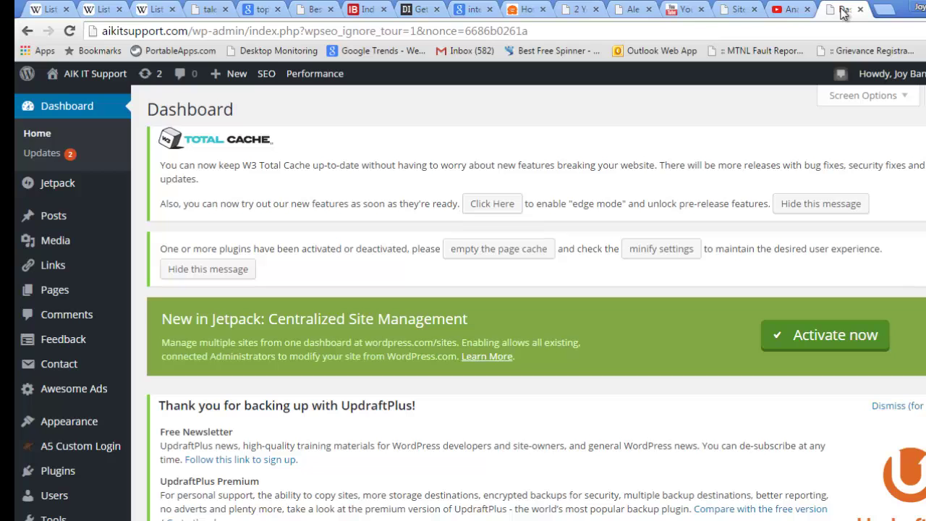
scroll(535, 304, "down", 3)
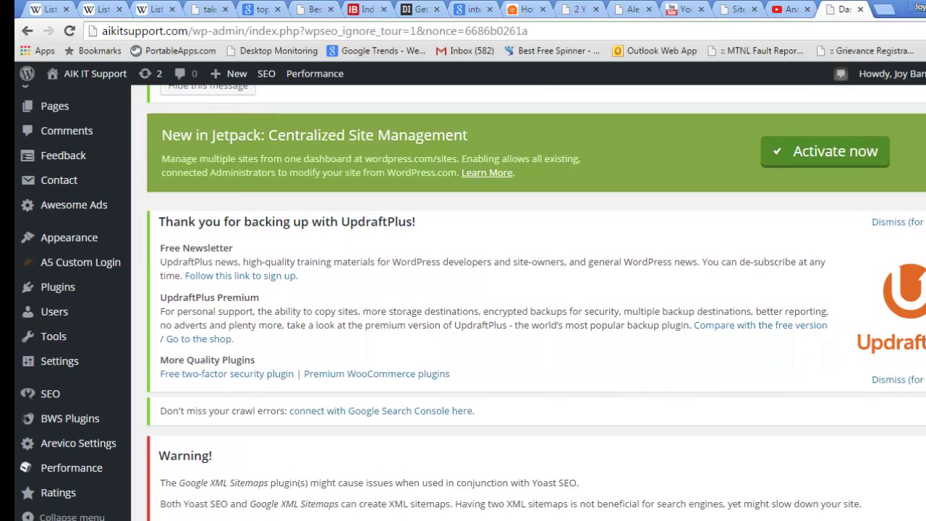
scroll(535, 303, "down", 5)
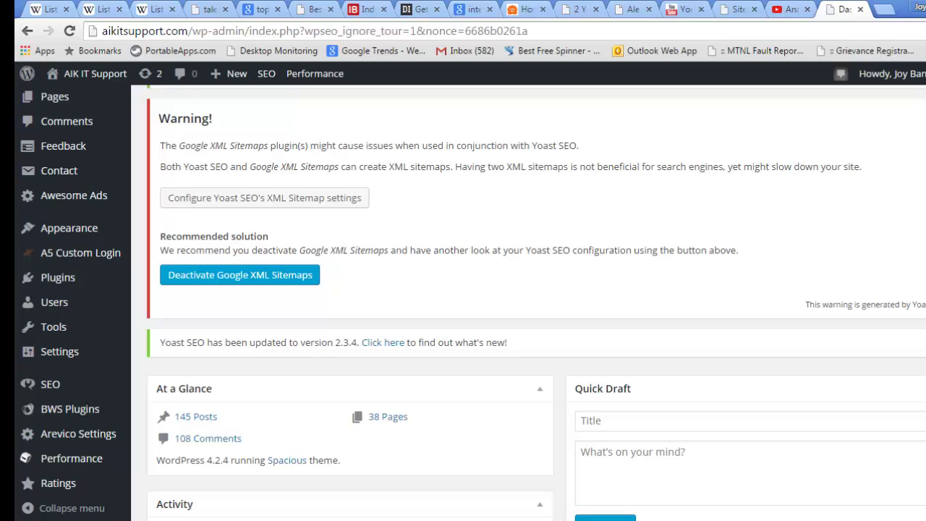
mouse_move(70, 286)
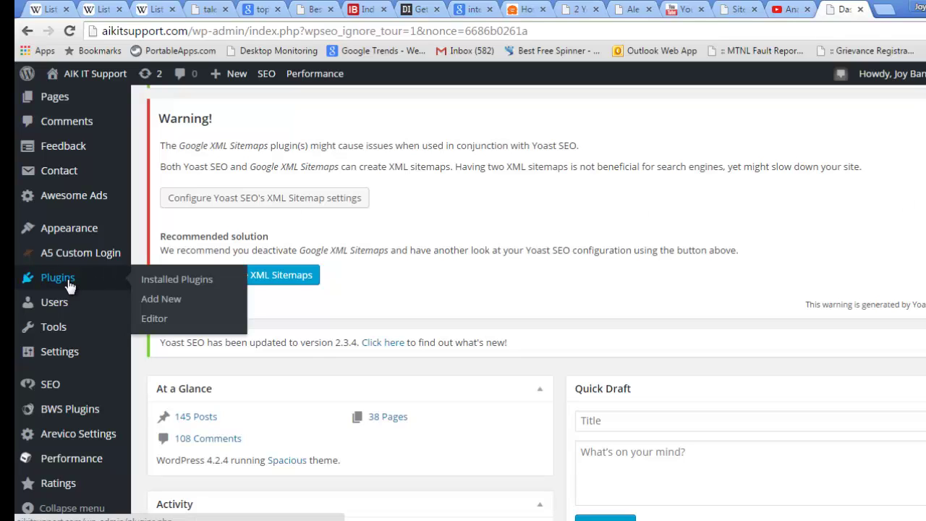
left_click(170, 303)
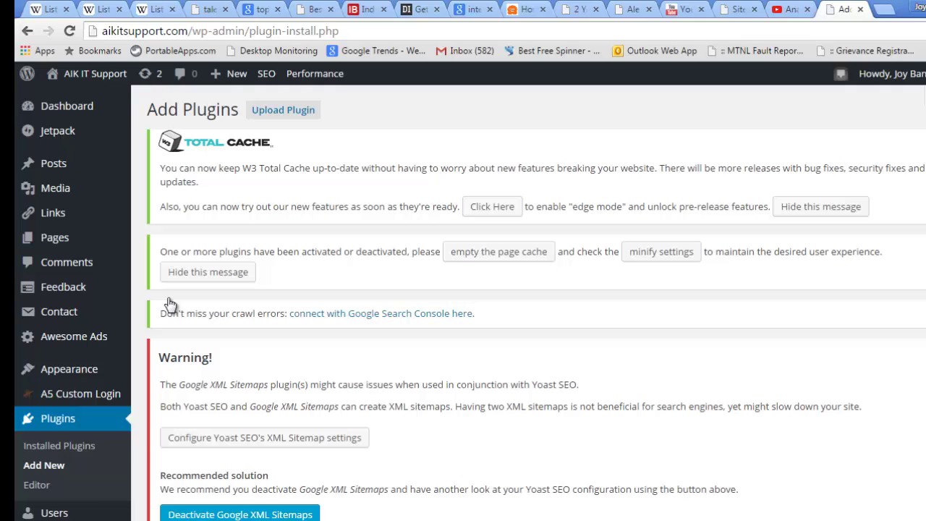
left_click(298, 118)
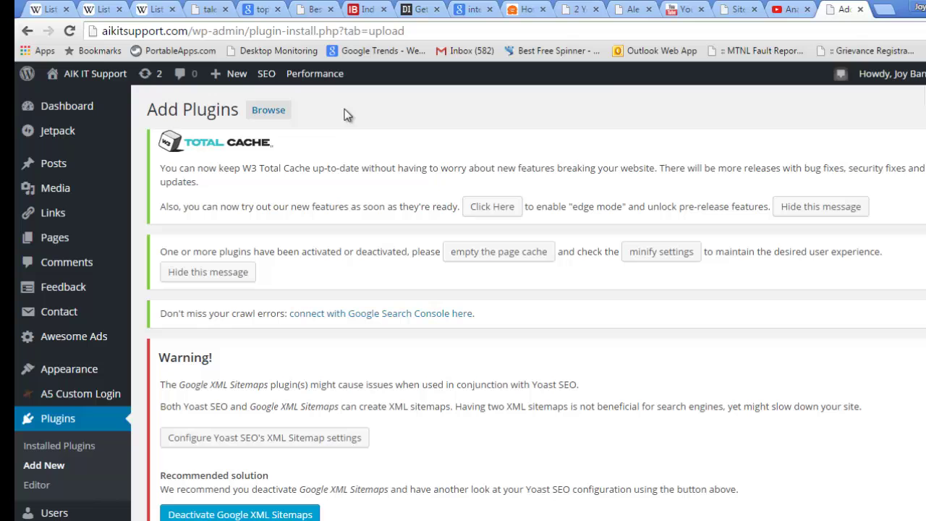
Choose wp2yt-uploader.2.0.4.4 from the Downloads folder as the plugin file to upload.
scroll(535, 304, "down", 3)
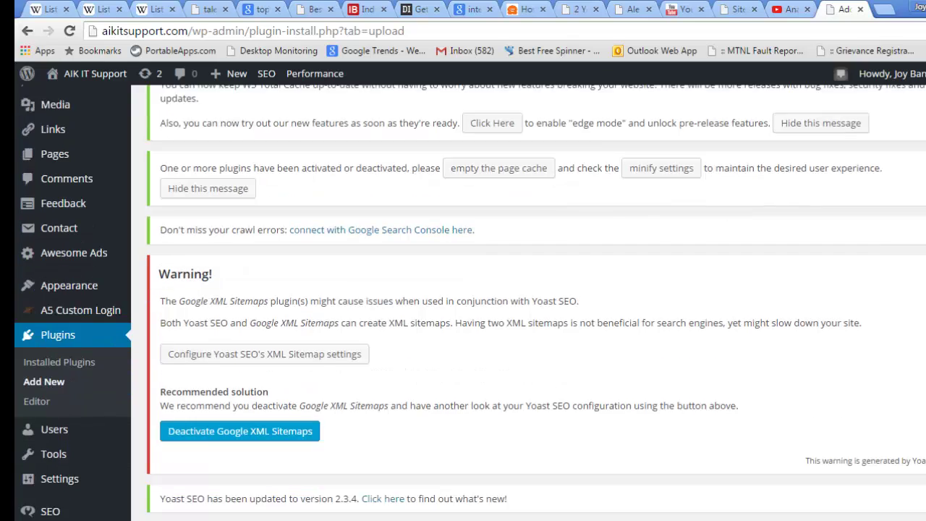
scroll(535, 303, "up", 3)
scroll(536, 304, "down", 4)
scroll(535, 303, "up", 3)
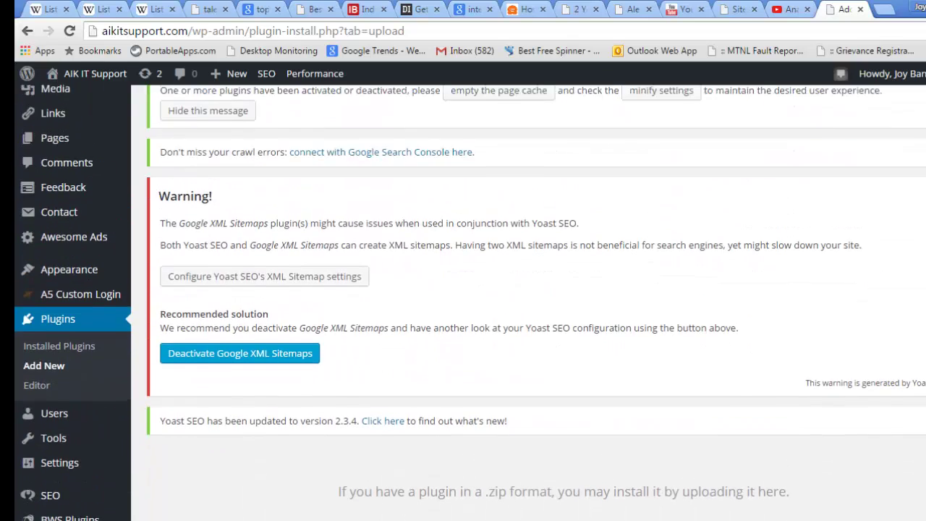
scroll(535, 304, "down", 3)
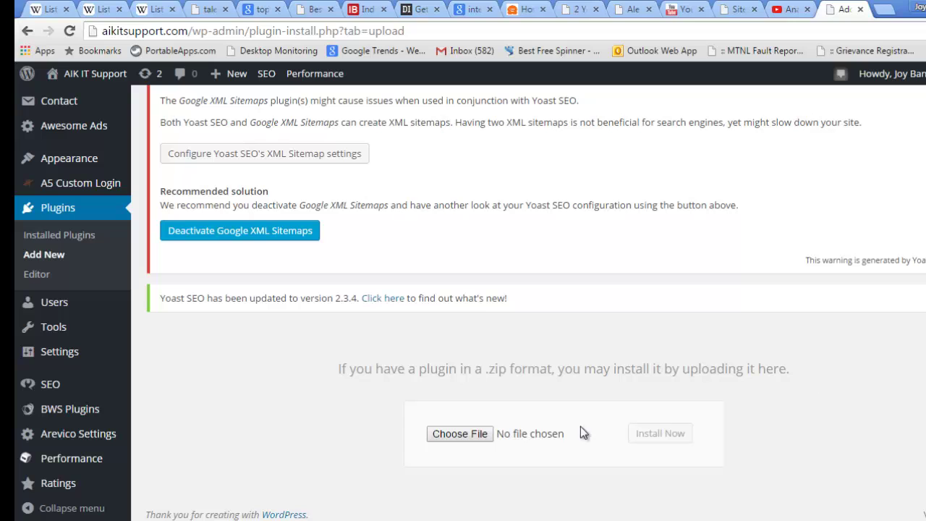
left_click(460, 434)
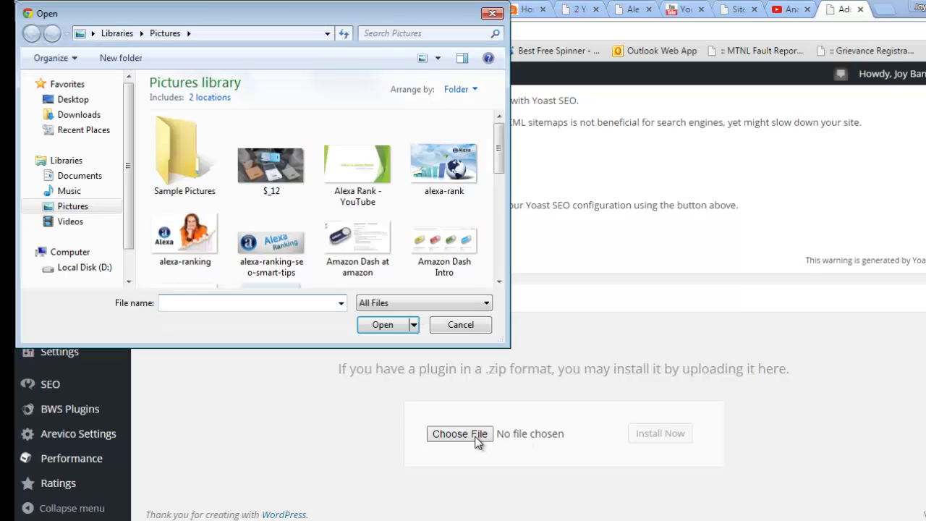
left_click(78, 116)
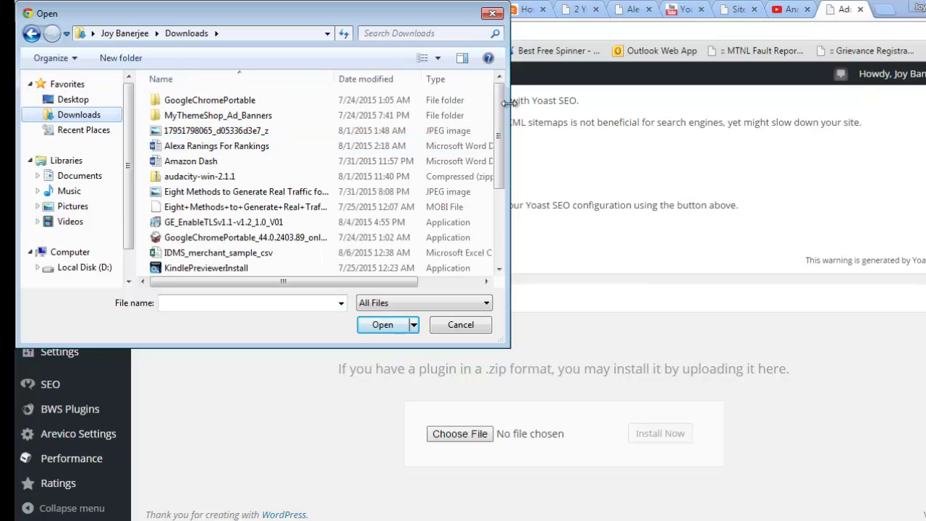
left_click_drag(500, 142, 504, 205)
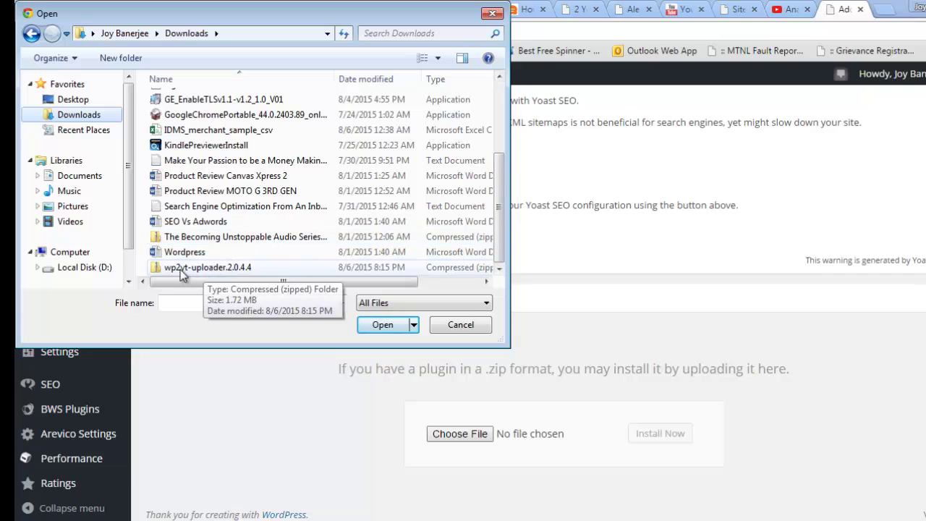
left_click(222, 269)
left_click(384, 326)
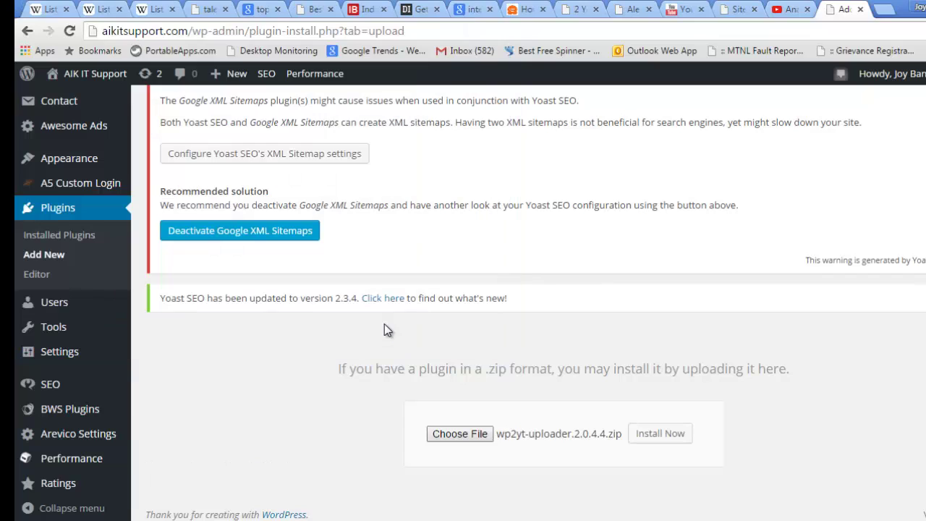
Install the chosen plugin package and activate the plugin.
left_click(658, 437)
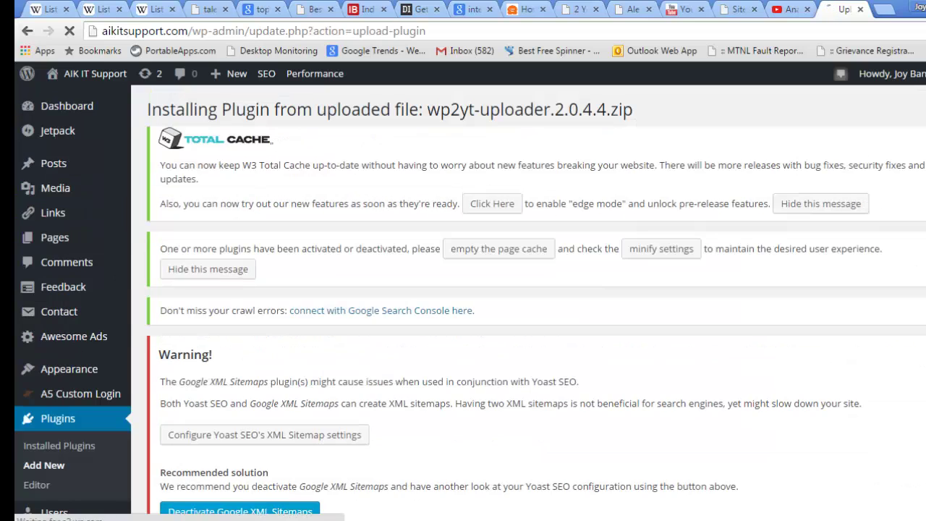
scroll(470, 302, "down", 3)
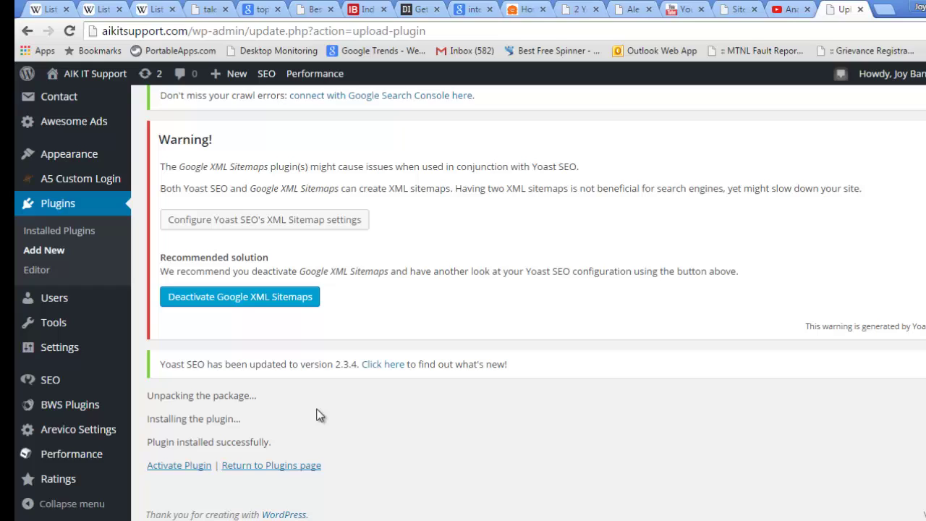
left_click(186, 472)
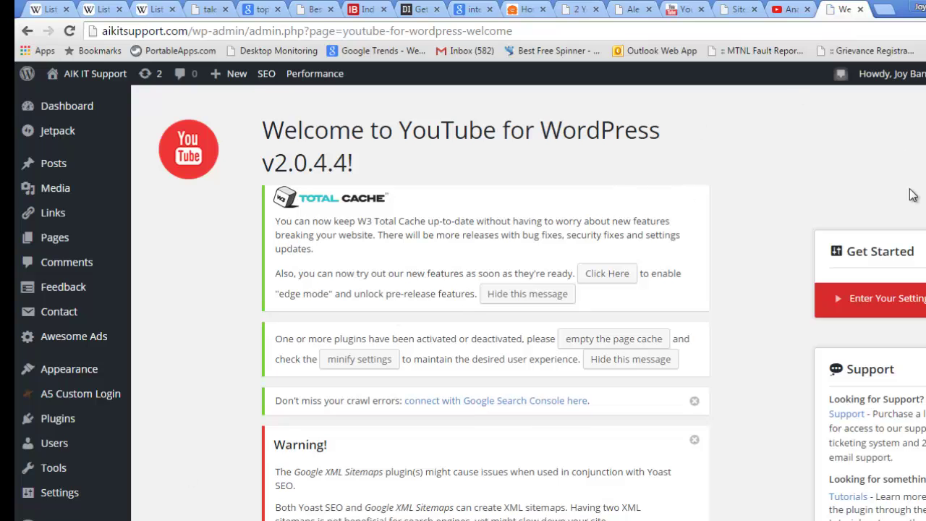
Pause the intro video on the YouTube for WordPress welcome page and look through its feature descriptions.
scroll(693, 193, "down", 4)
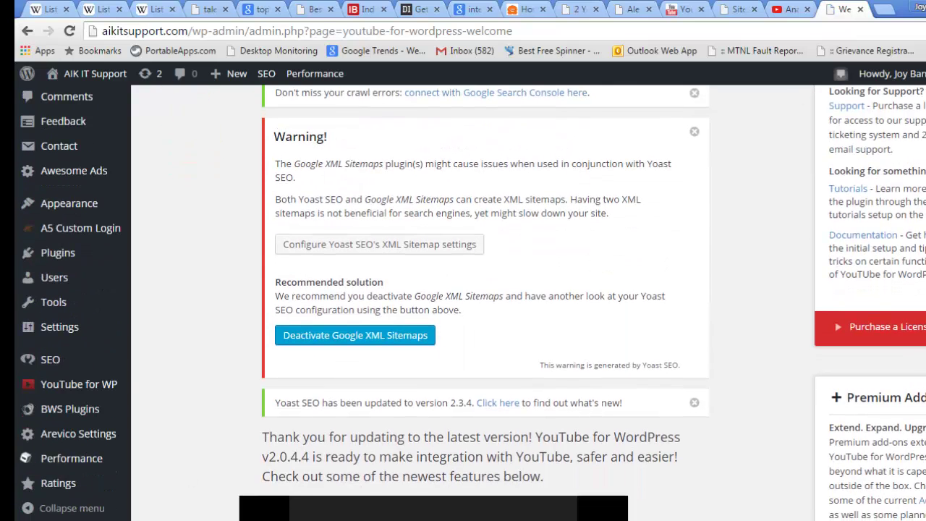
scroll(463, 289, "down", 3)
scroll(463, 290, "down", 2)
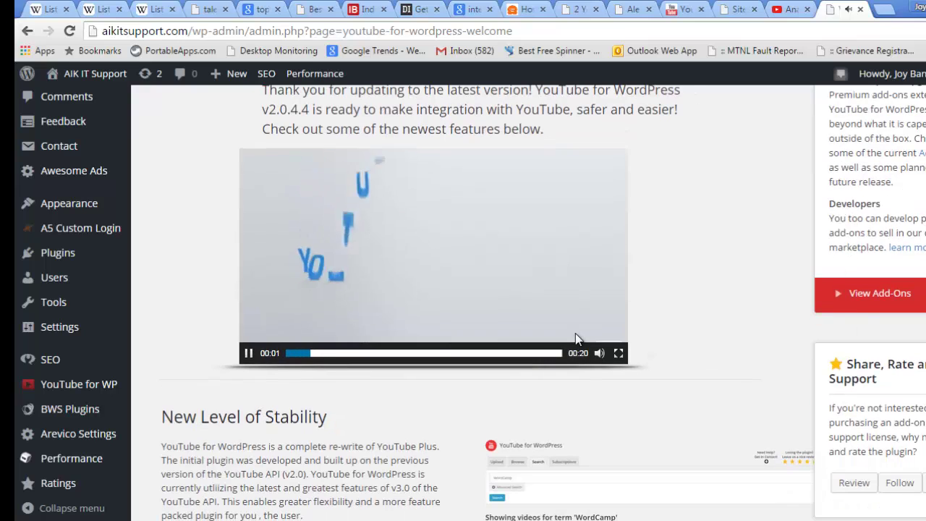
left_click(249, 353)
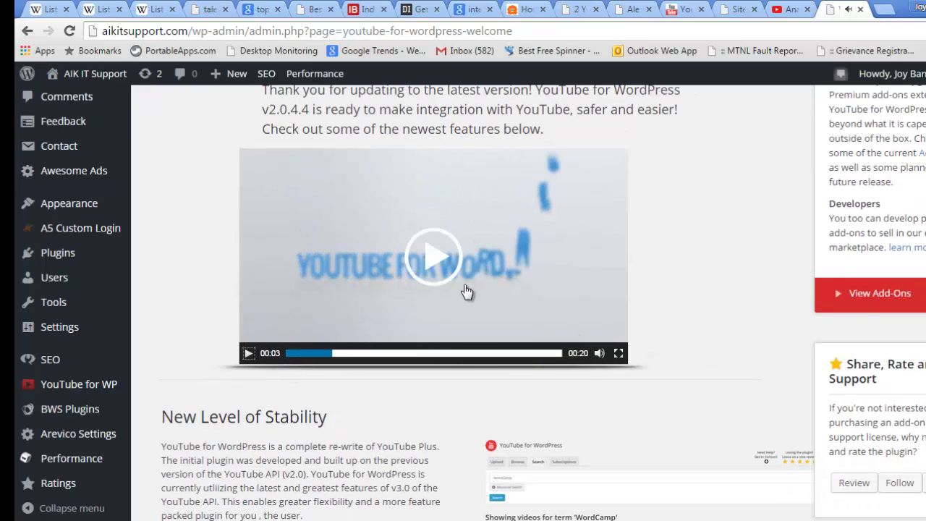
scroll(465, 292, "down", 5)
scroll(463, 289, "down", 1)
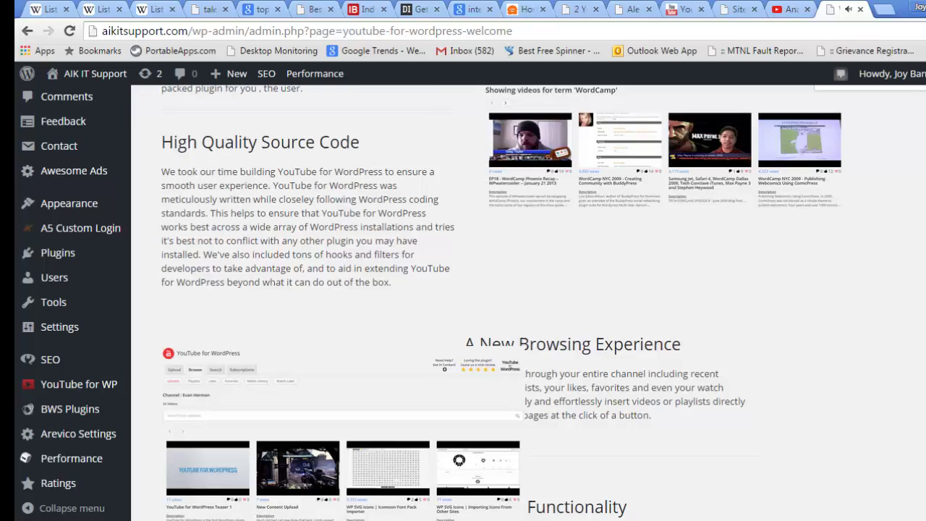
scroll(462, 290, "up", 3)
scroll(463, 290, "down", 8)
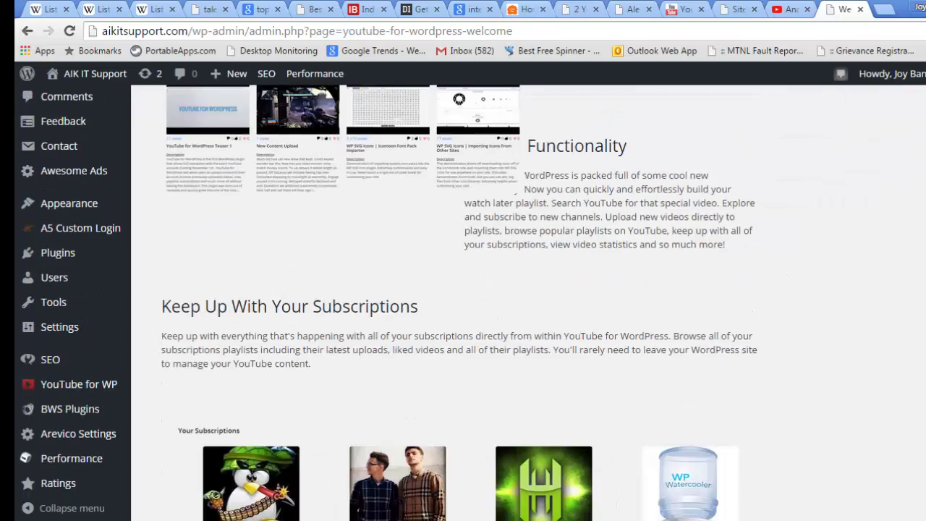
scroll(463, 289, "down", 3)
scroll(463, 289, "up", 7)
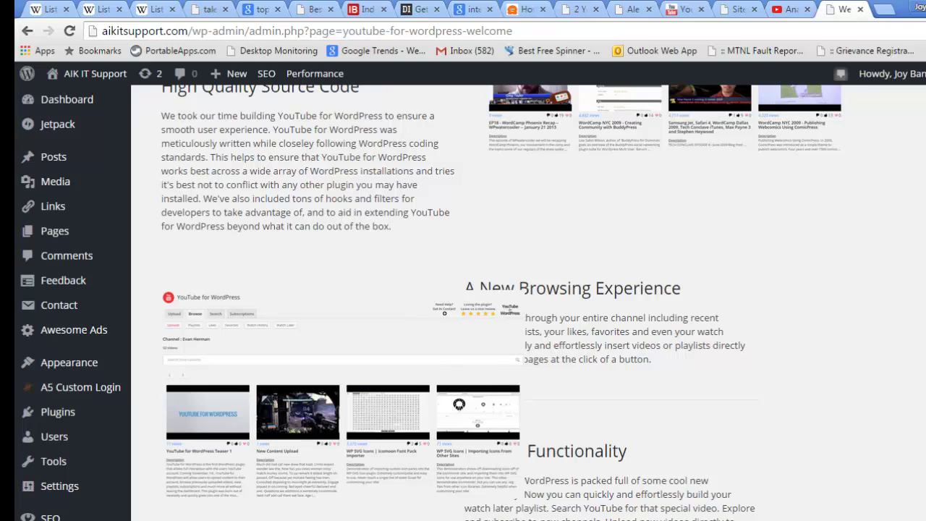
scroll(462, 289, "down", 7)
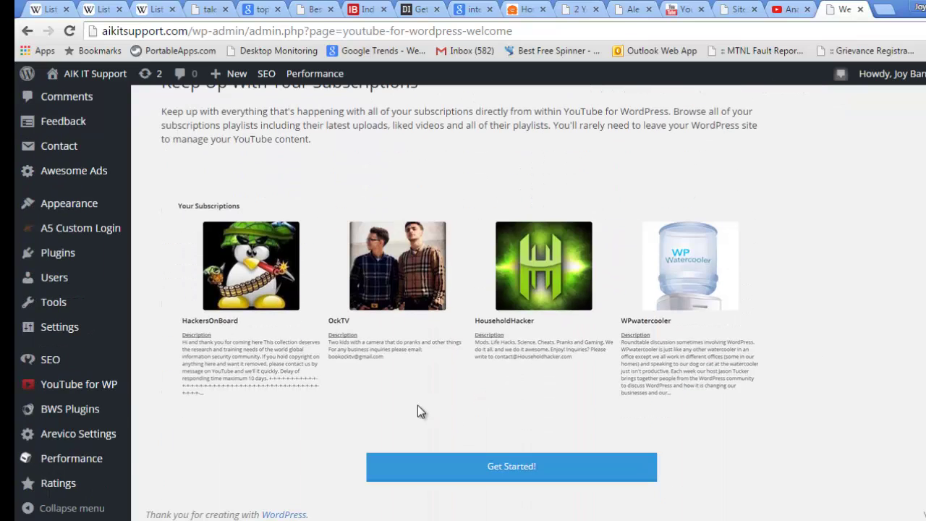
Open the YouTube for WP plugin's main page and copy its full web address.
left_click(87, 385)
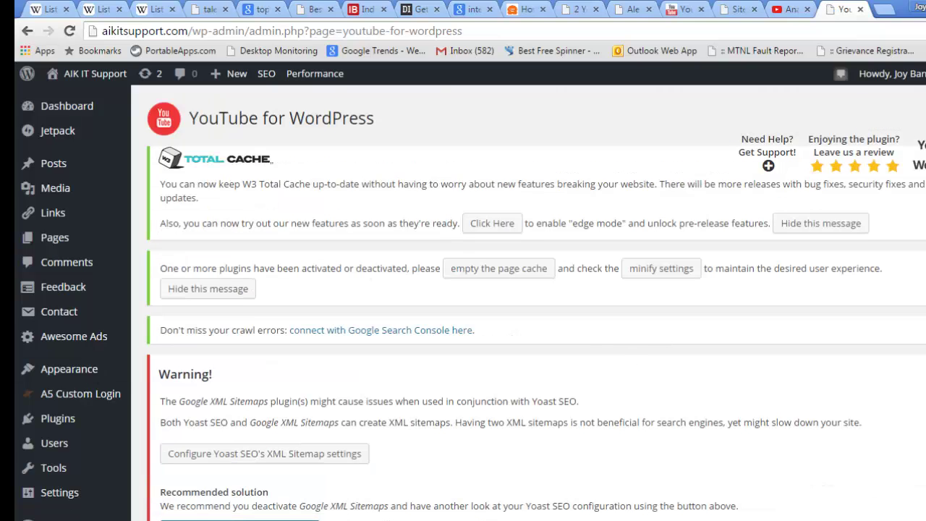
scroll(536, 304, "down", 6)
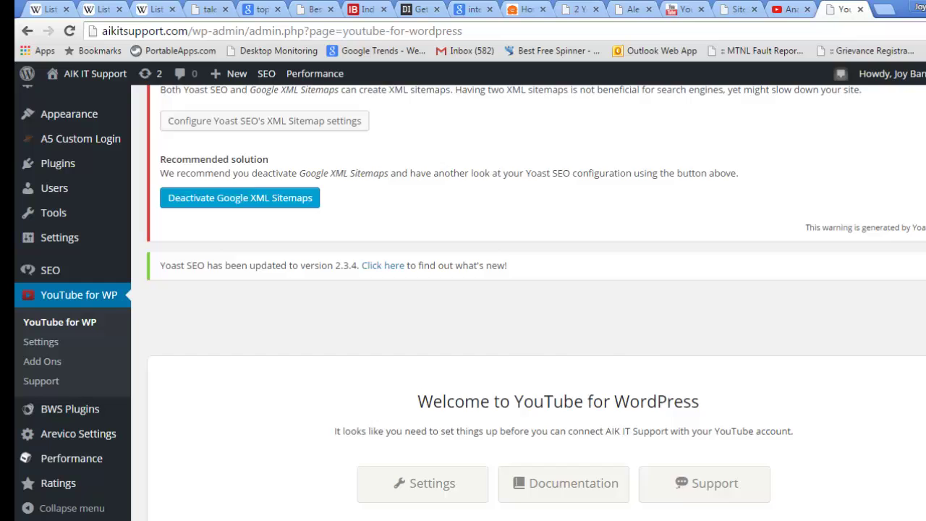
scroll(819, 299, "up", 5)
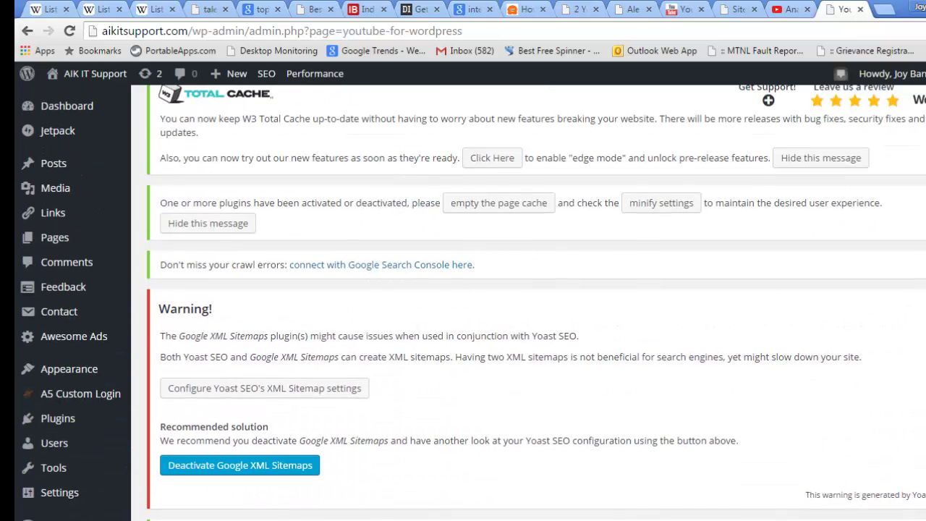
right_click(818, 299)
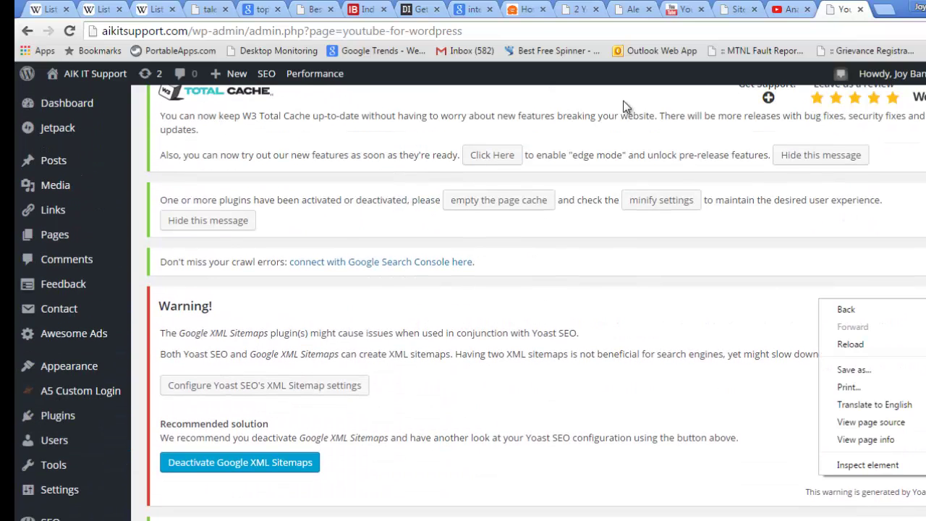
left_click(539, 29)
key("ctrl+c")
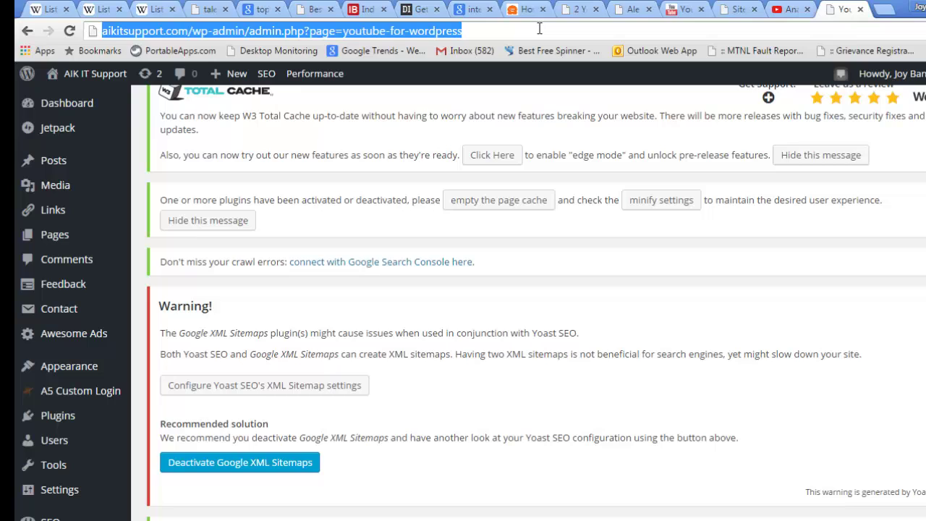
Launch Notepad, paste the copied plugin page address followed by a line break, and minimize the note.
key("super+r")
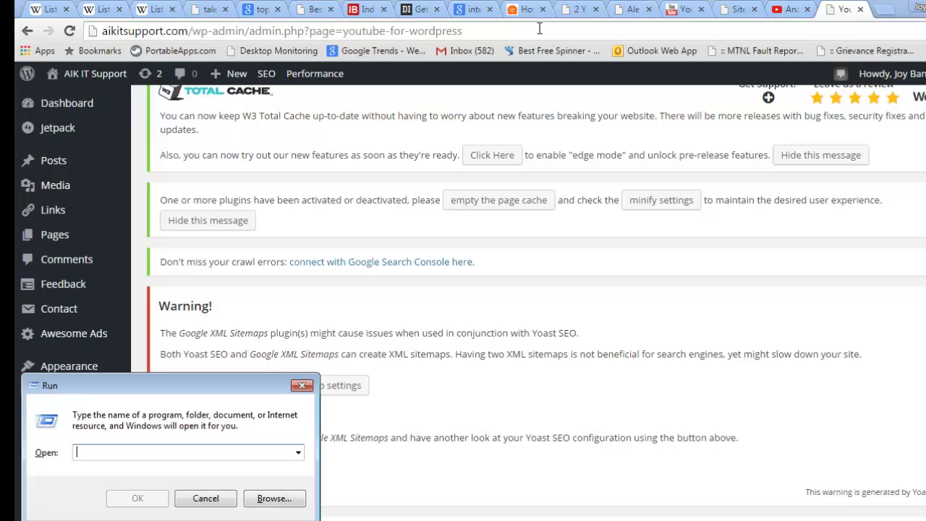
type("notepad")
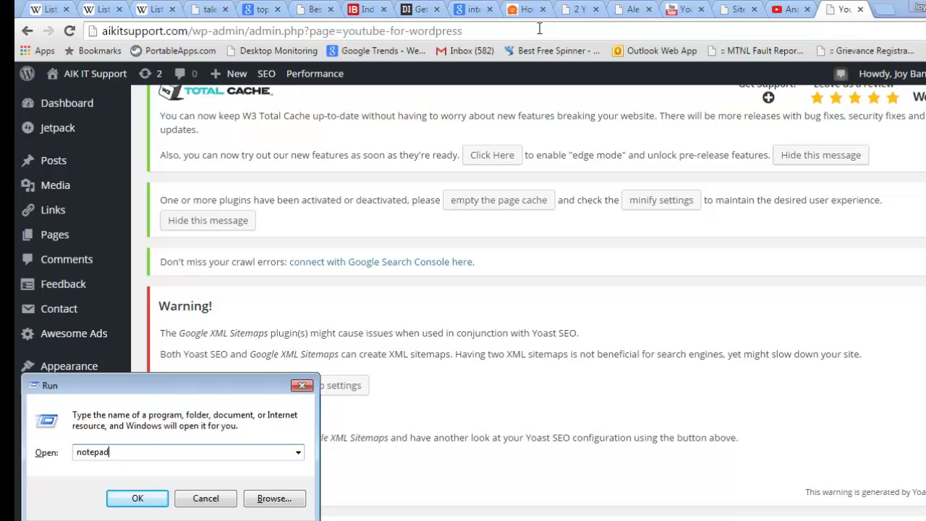
key("Return")
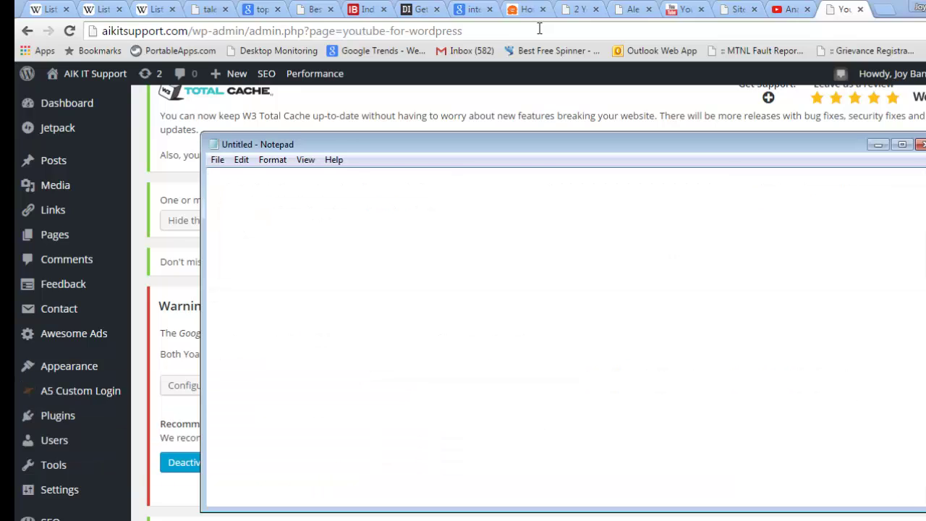
key("ctrl+v")
key("Return")
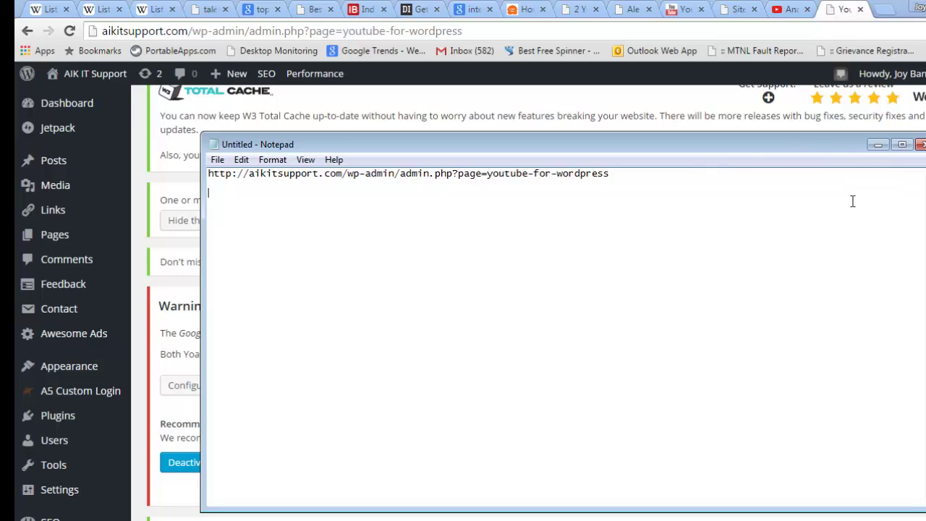
left_click(876, 145)
Open the YouTube for WordPress settings from the plugin's welcome box.
scroll(535, 304, "down", 3)
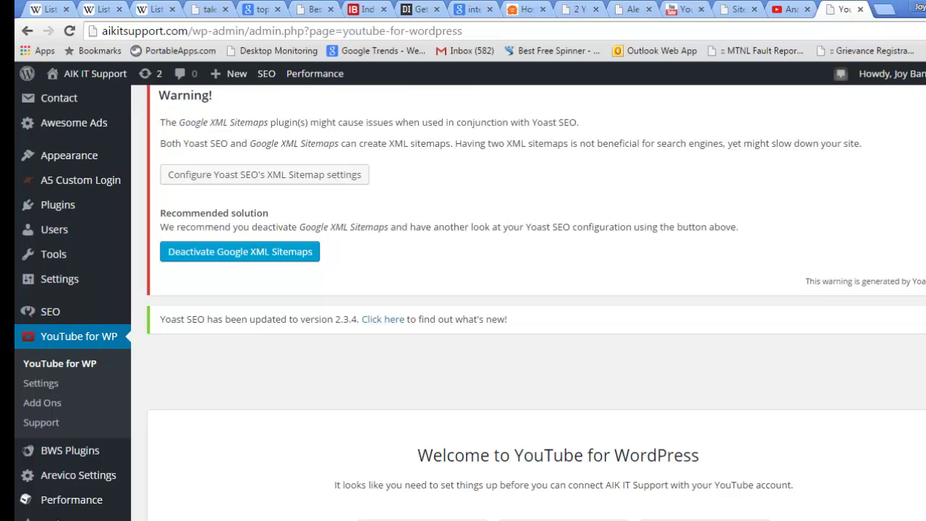
scroll(536, 302, "down", 2)
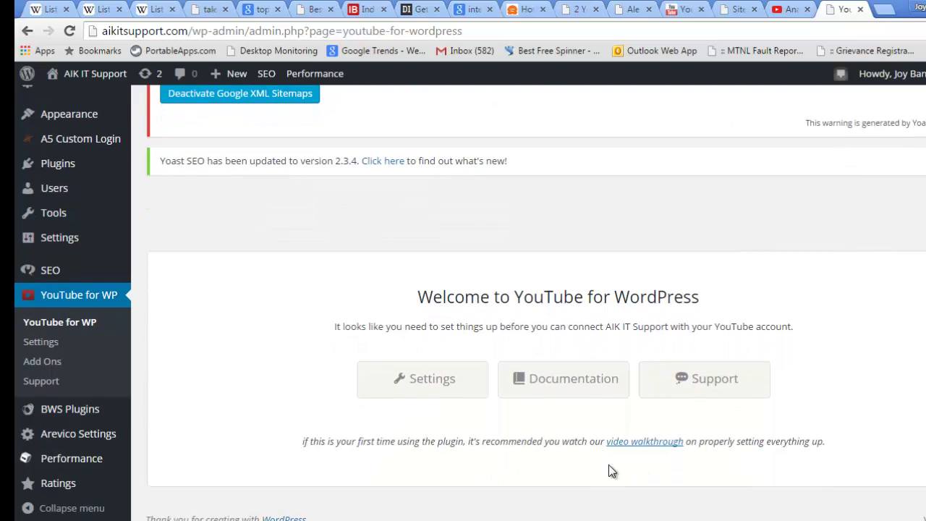
left_click(437, 385)
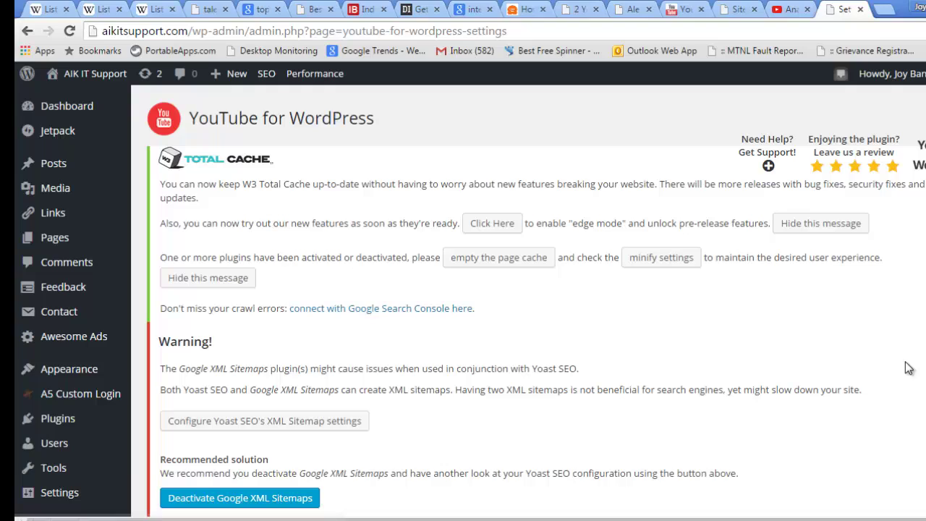
Look over the Google OAUTH2 and Public API Key fields in the plugin settings and open the Google Developer Console.
scroll(908, 368, "down", 15)
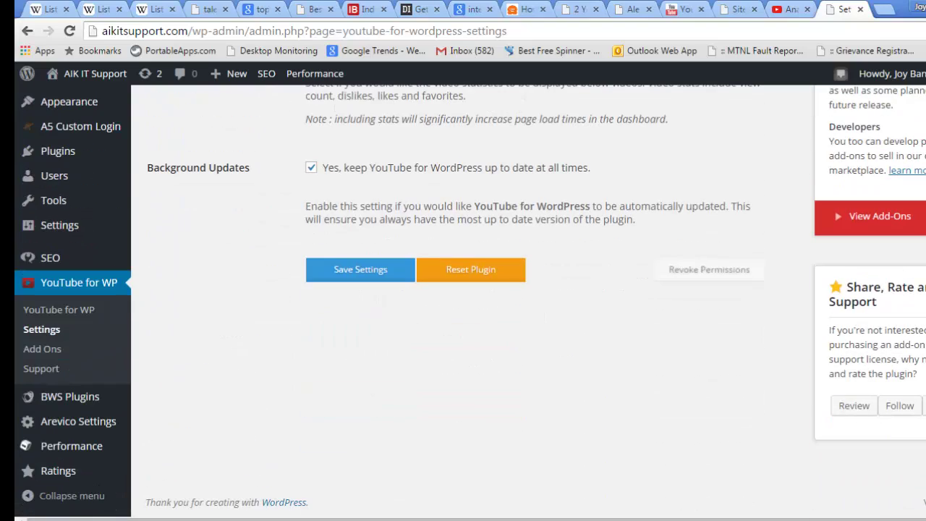
scroll(825, 289, "up", 10)
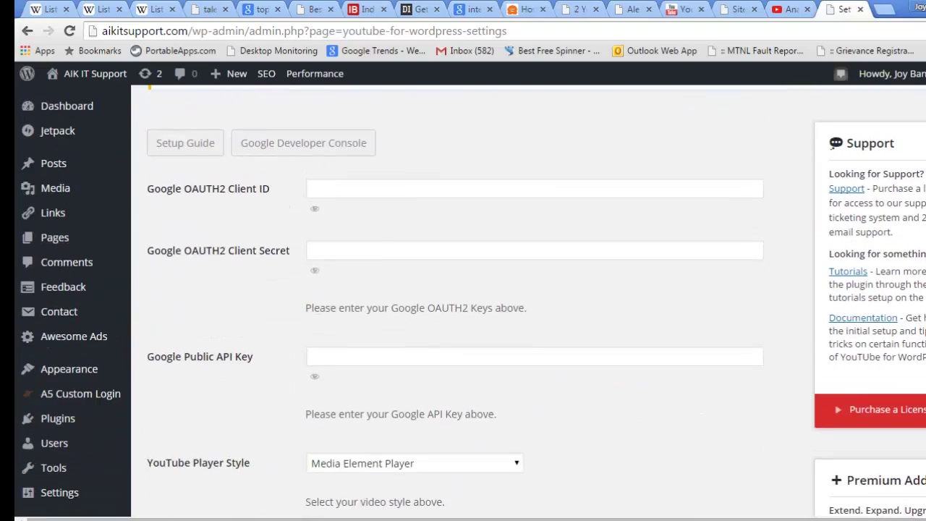
right_click(822, 248)
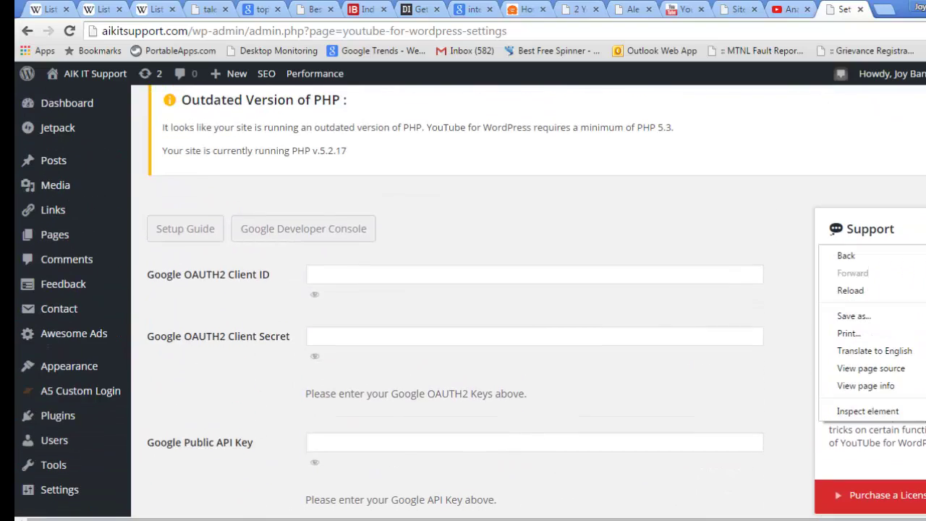
left_click(500, 275)
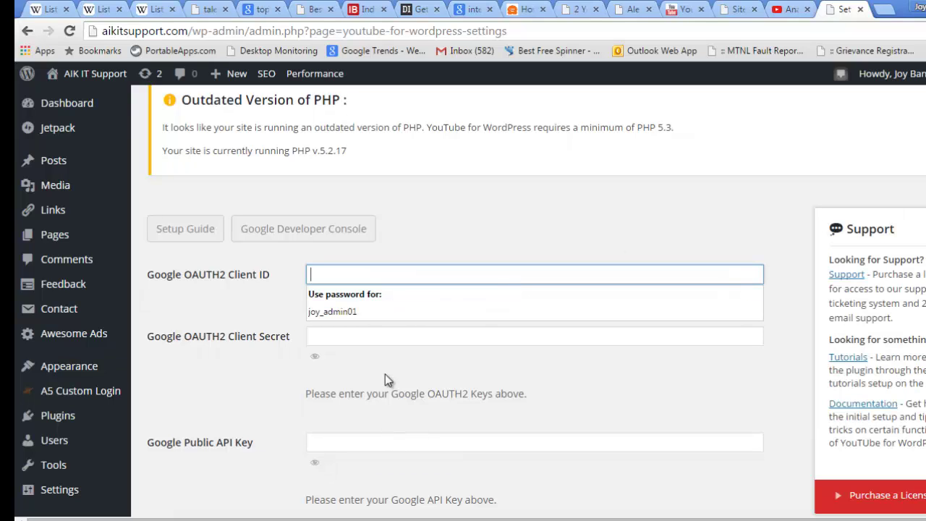
left_click(382, 445)
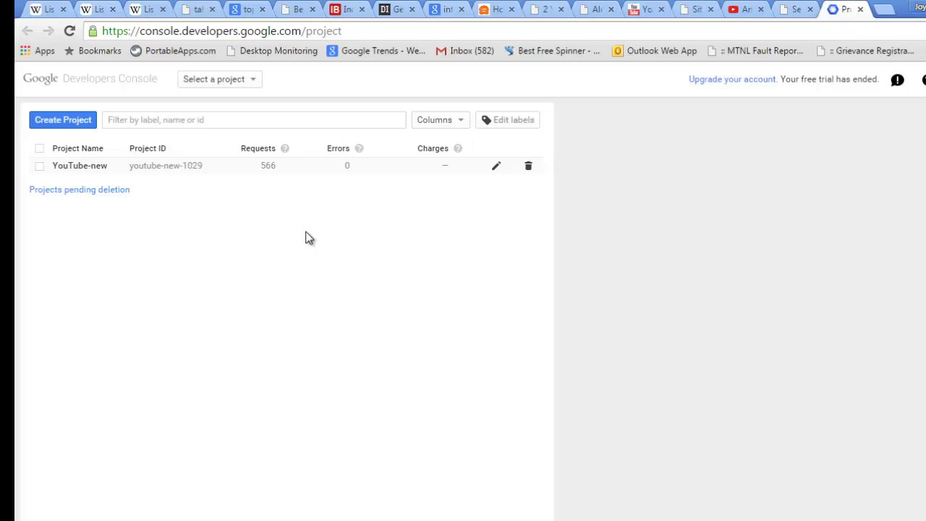
Start a new project in the Developers Console and enter YouTube-For-Wordpress-AIKITSUPPORT as its name.
left_click(74, 125)
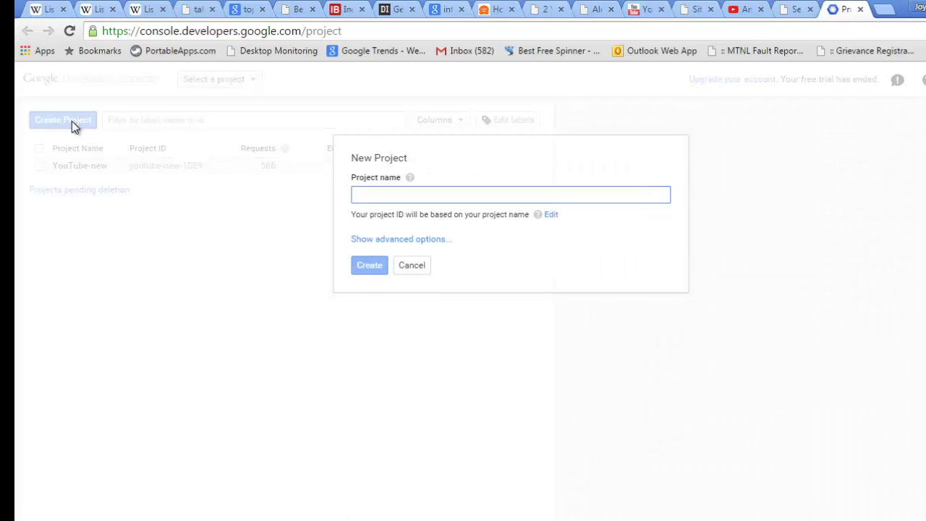
type("YouTube-For")
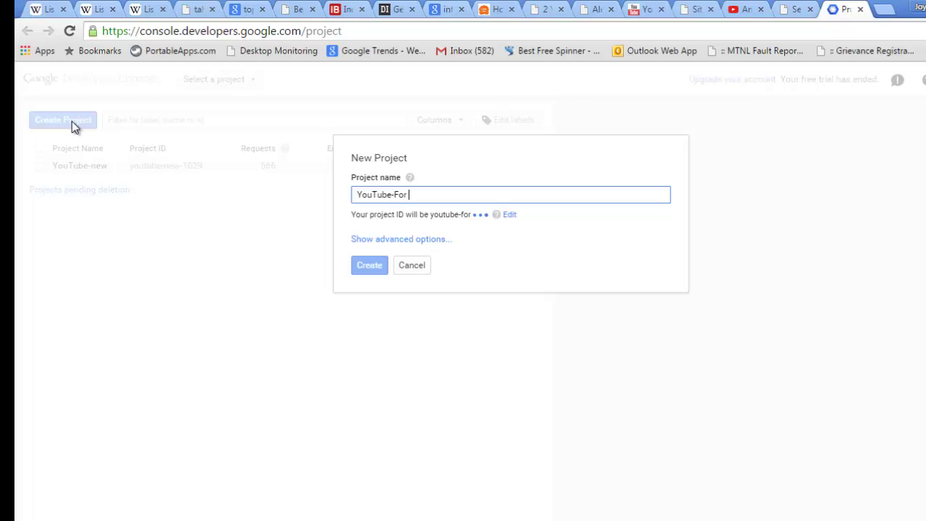
key("BackSpace")
type("-Wordpress")
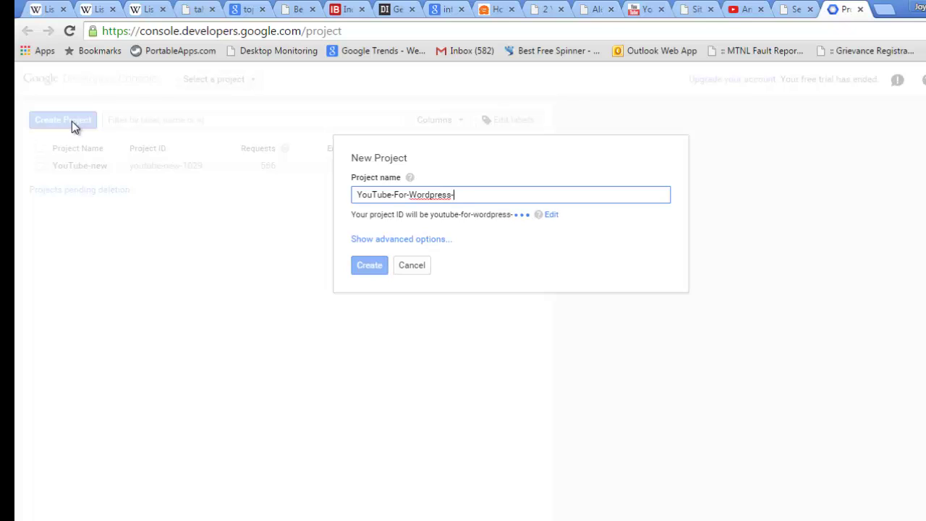
type("-AlKITSUPP")
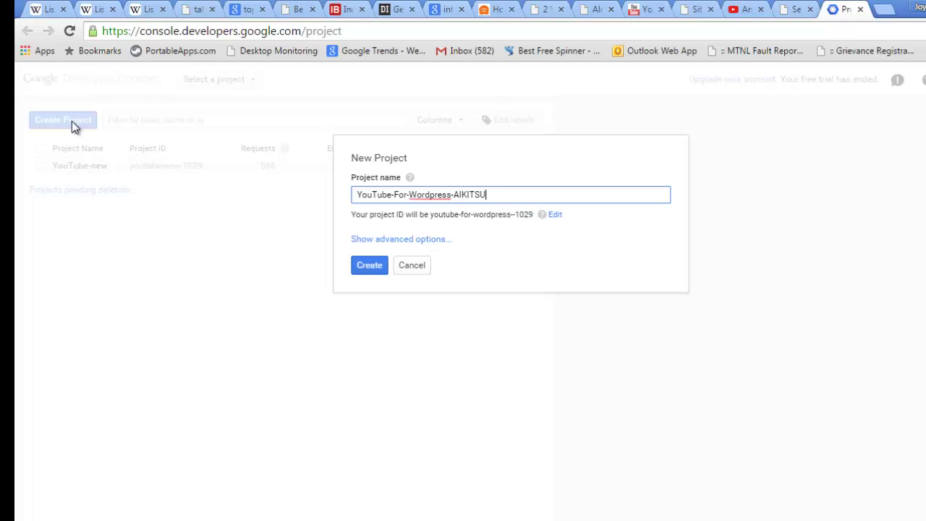
type("ORT")
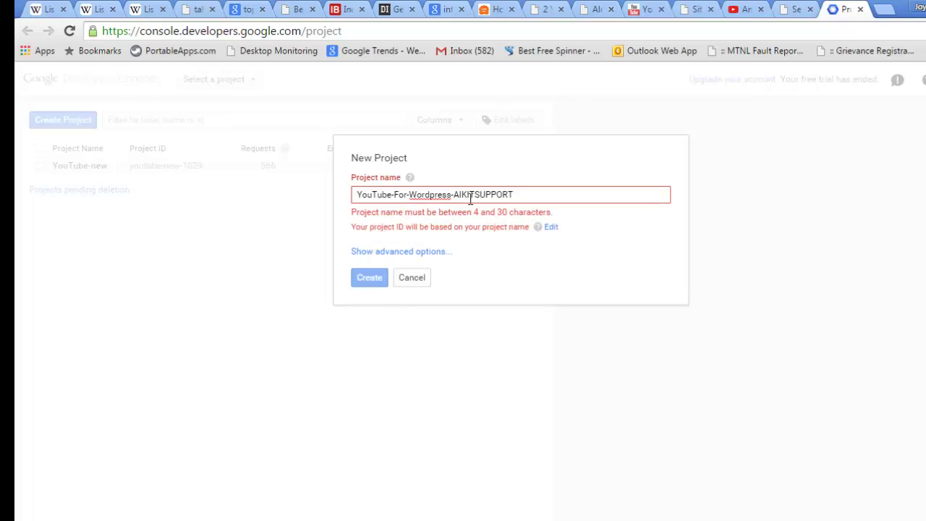
Shorten the project name to YouTube-For-AIKITSUPPORT and create the project.
key("BackSpace")
key("BackSpace")
key("BackSpace")
key("BackSpace")
key("BackSpace")
key("BackSpace")
key("BackSpace")
key("BackSpace")
key("BackSpace")
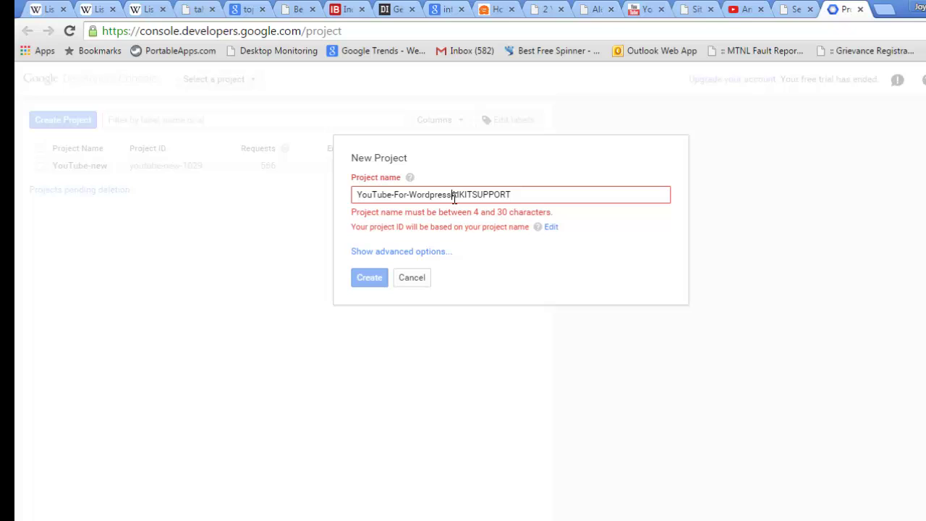
key("BackSpace")
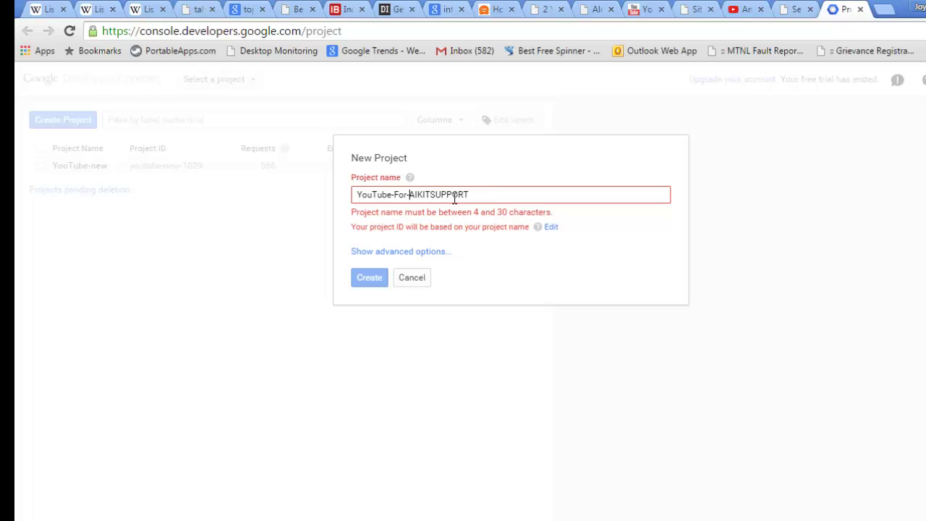
left_click(488, 199)
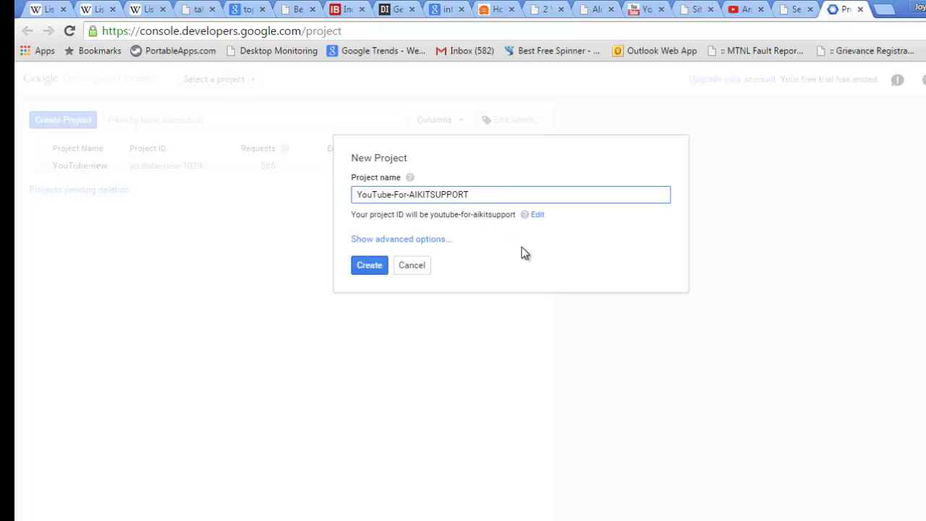
left_click(369, 268)
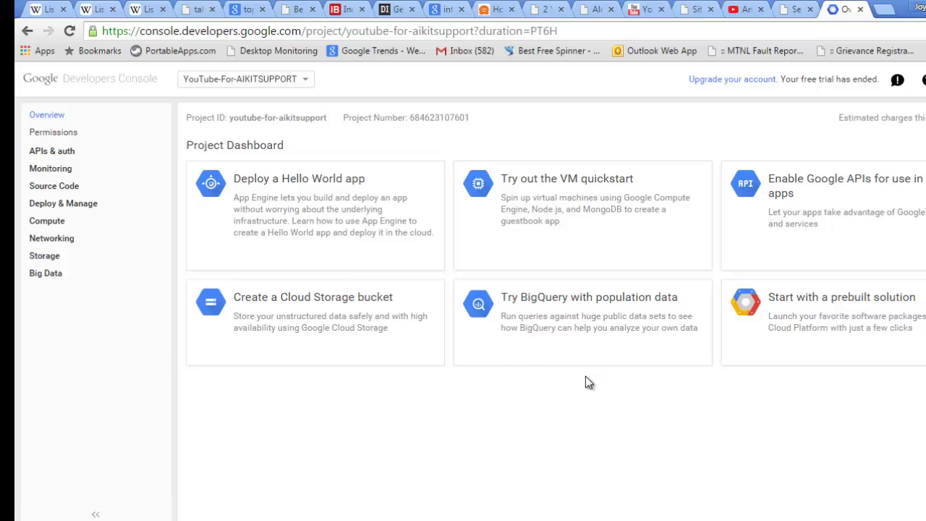
Set the product name on the project's consent screen to YouTube For Wordpress Plugin and save it.
left_click(45, 152)
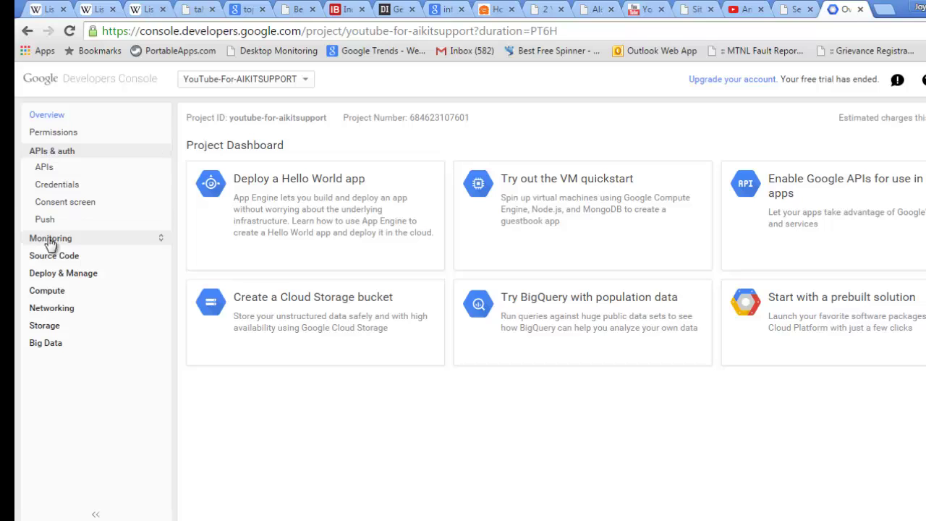
left_click(73, 208)
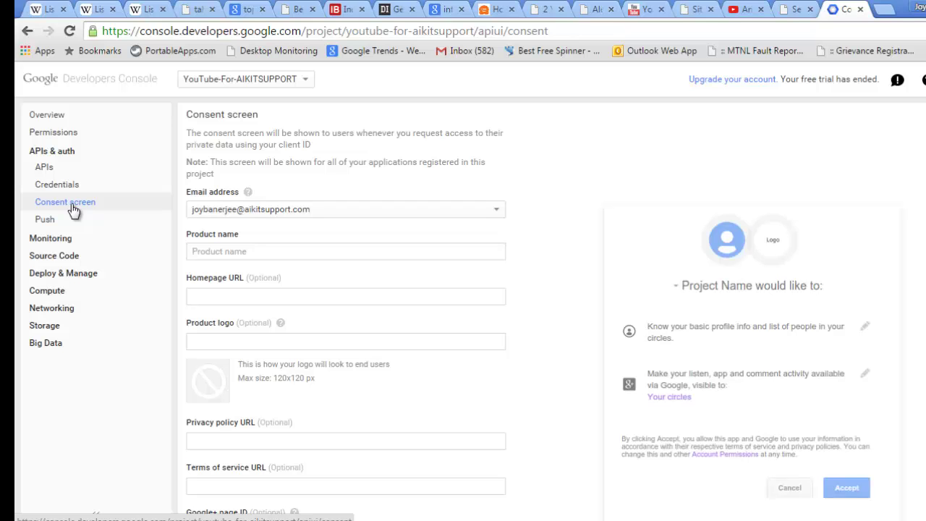
left_click(257, 254)
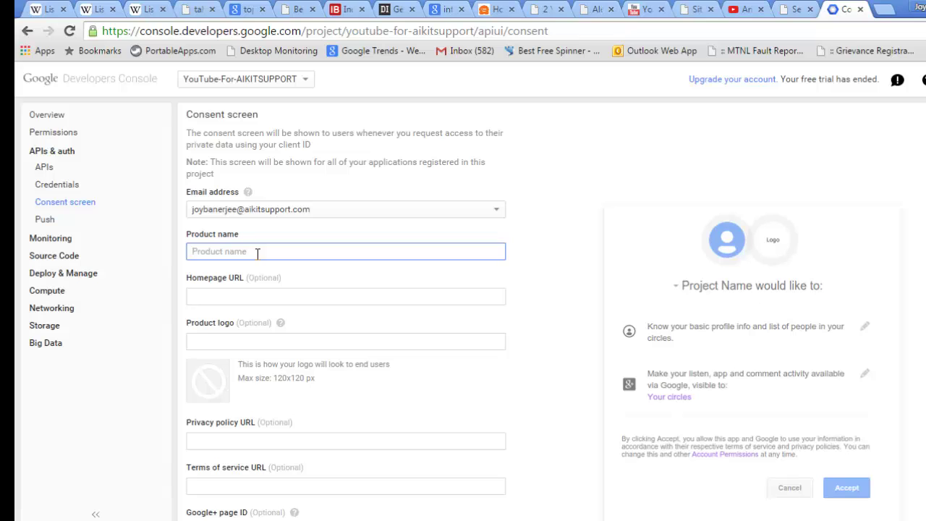
type("YouTune")
key("BackSpace")
key("BackSpace")
type("be")
key("BackSpace")
key("BackSpace")
type("be For Wordpress Plugin")
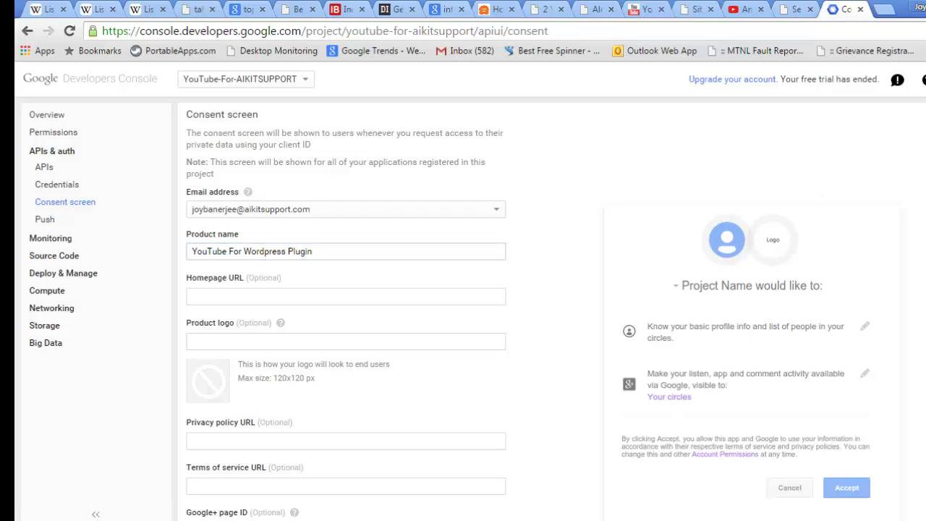
scroll(462, 304, "down", 1)
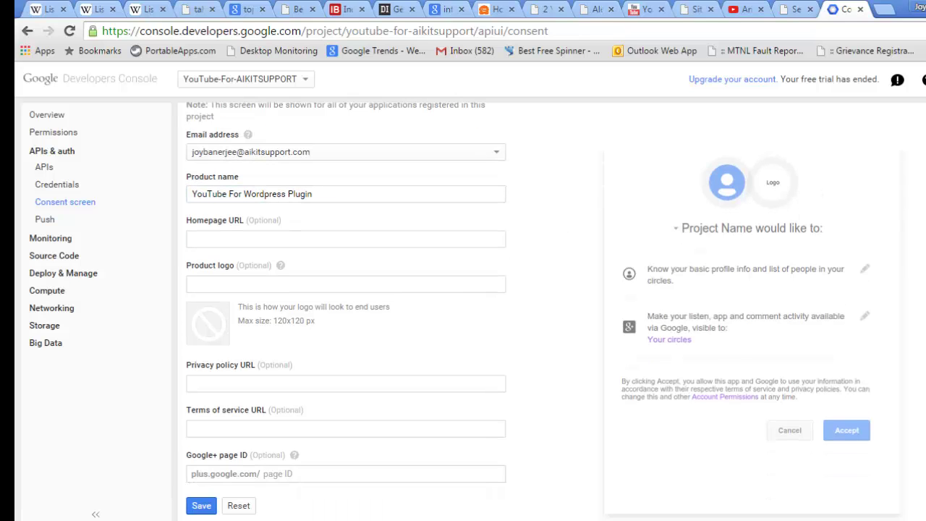
left_click(201, 507)
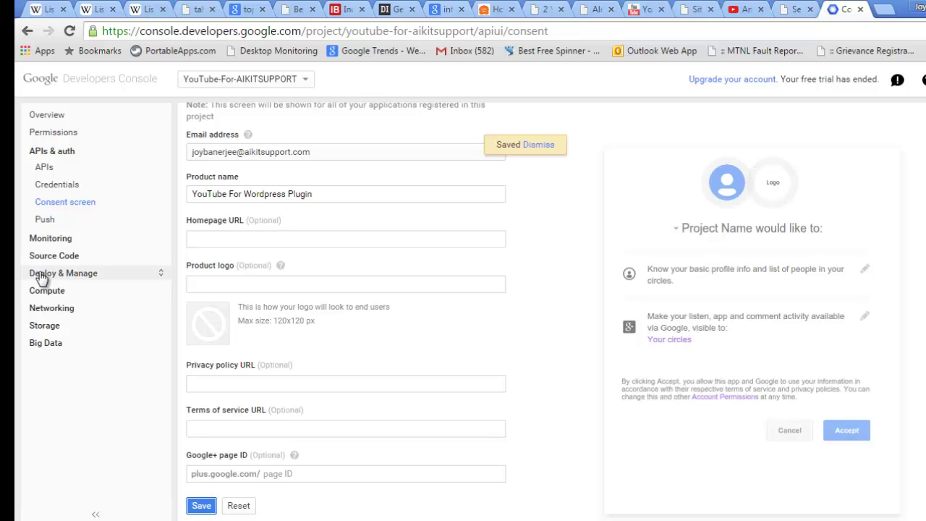
Search the API library for YouTube and open the Analytics, Reporting and Data API v3 pages in separate tabs.
left_click(43, 172)
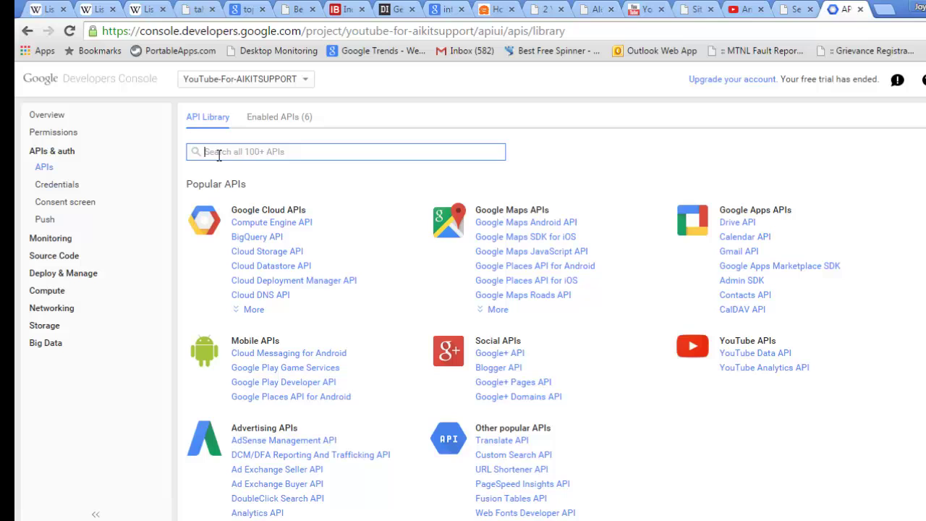
type("YouTube")
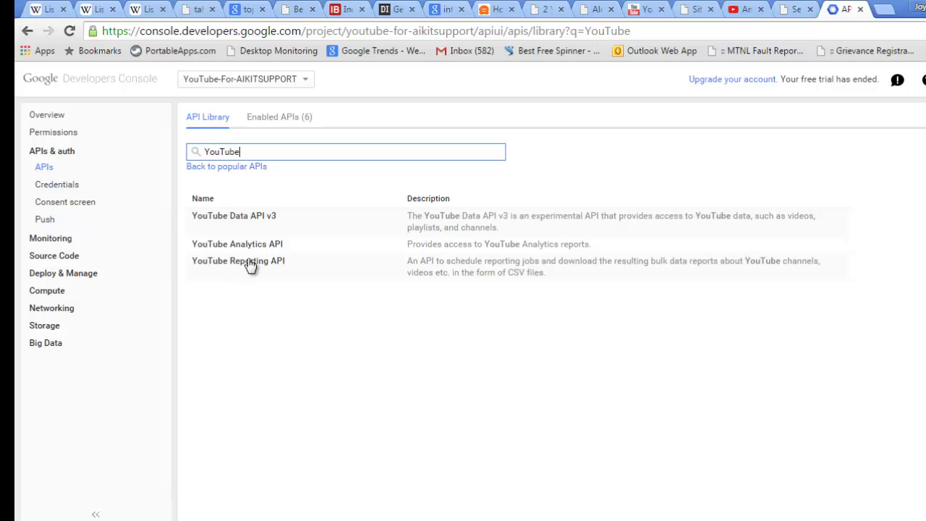
right_click(267, 249)
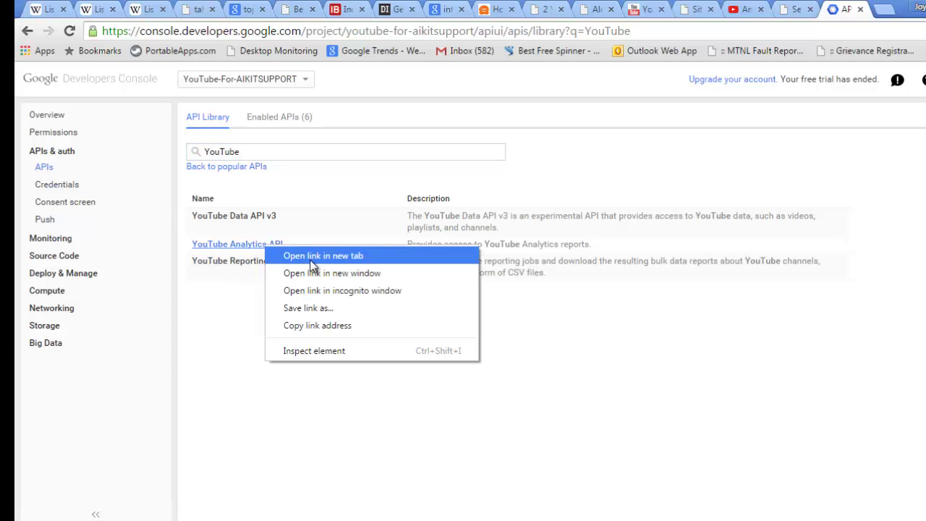
left_click(311, 255)
right_click(266, 265)
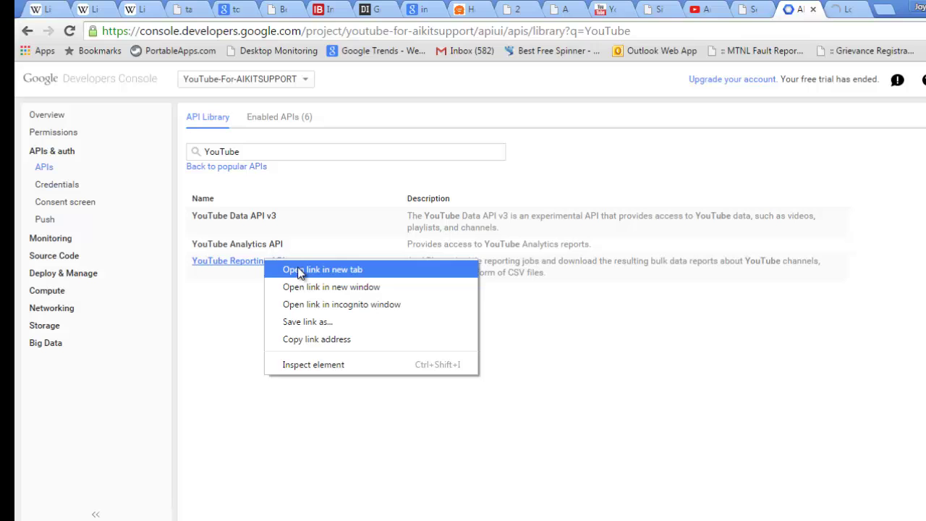
left_click(300, 271)
right_click(267, 216)
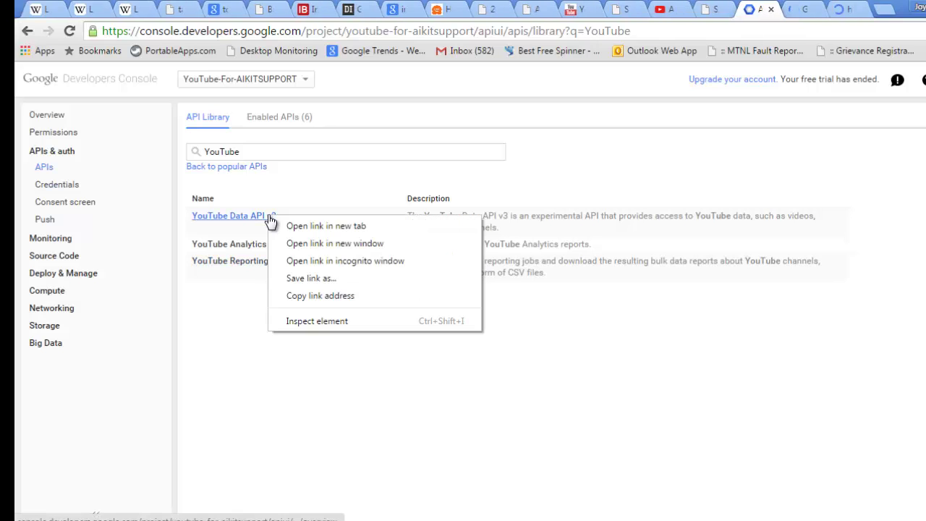
left_click(326, 227)
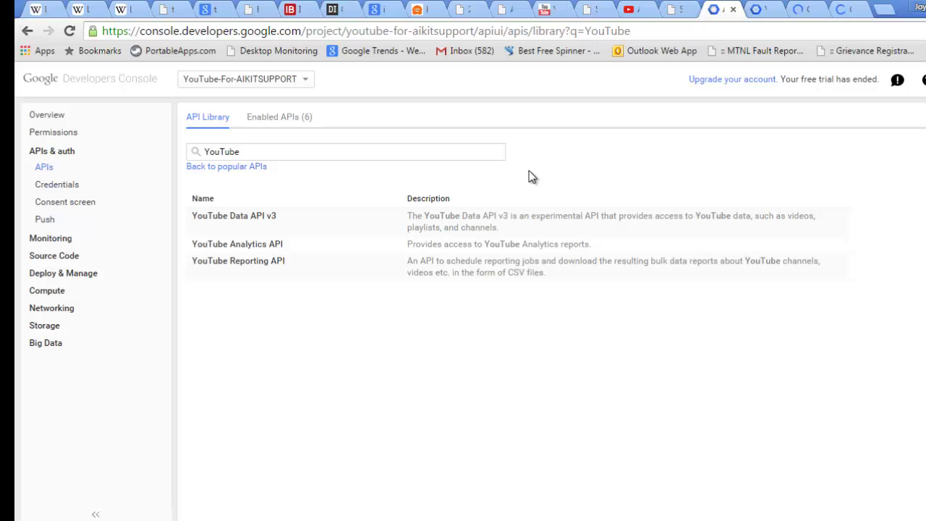
Dismiss the error on the YouTube Analytics API page, enable that API and close its tab.
left_click(757, 10)
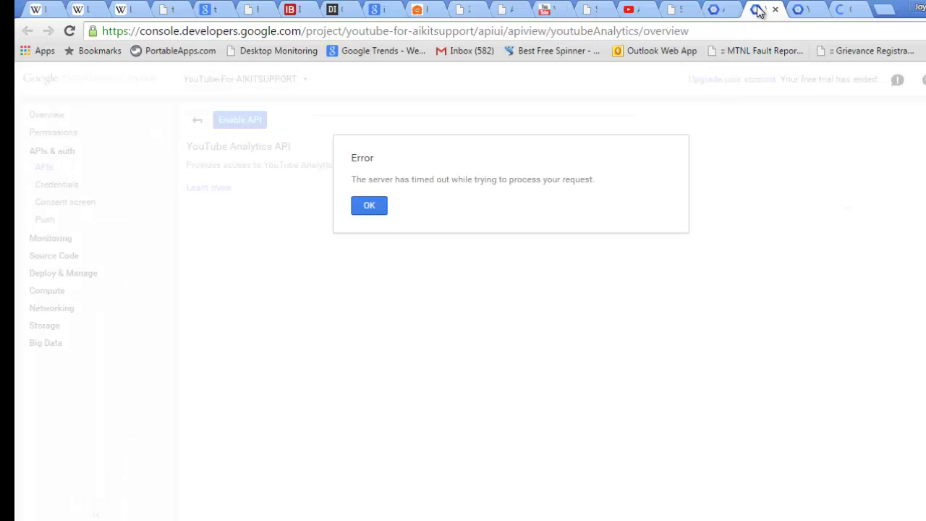
left_click(374, 209)
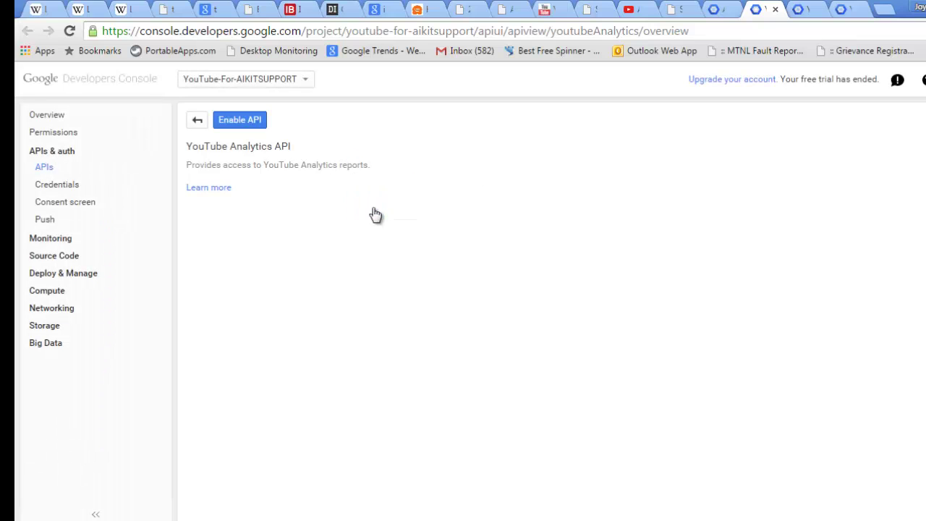
left_click(254, 123)
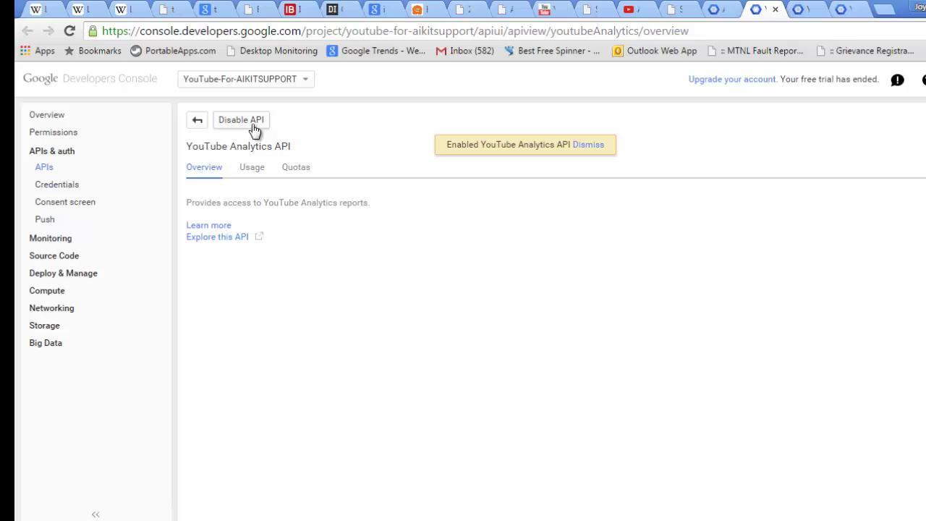
left_click(775, 11)
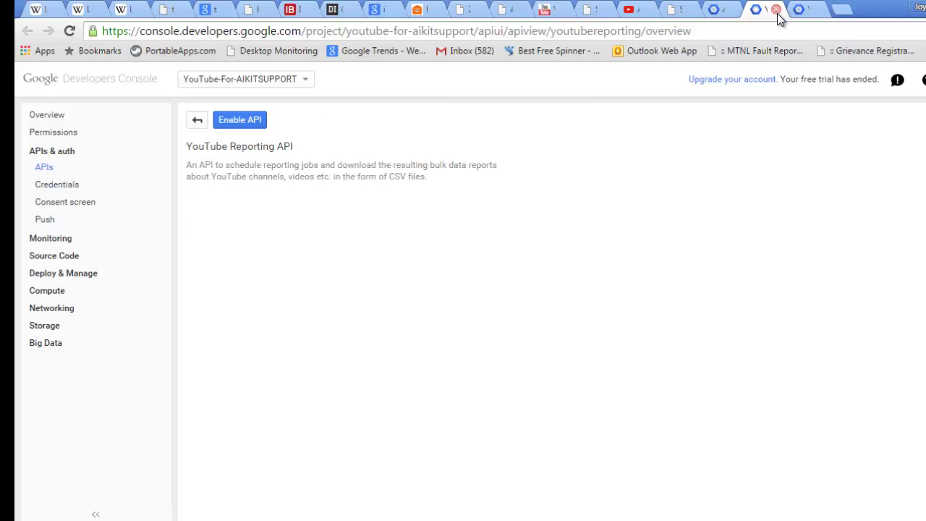
Enable the YouTube Reporting API and the YouTube Data API v3, closing each tab when done.
left_click(253, 125)
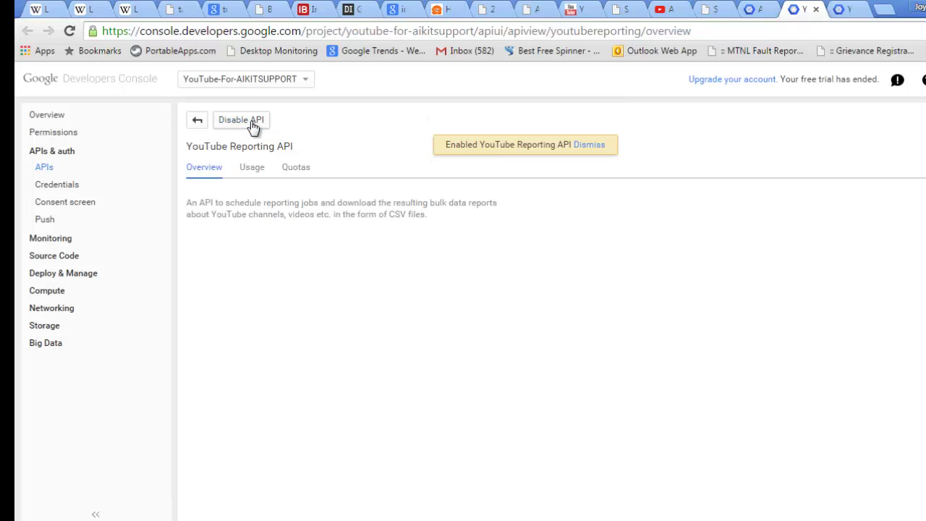
left_click(816, 9)
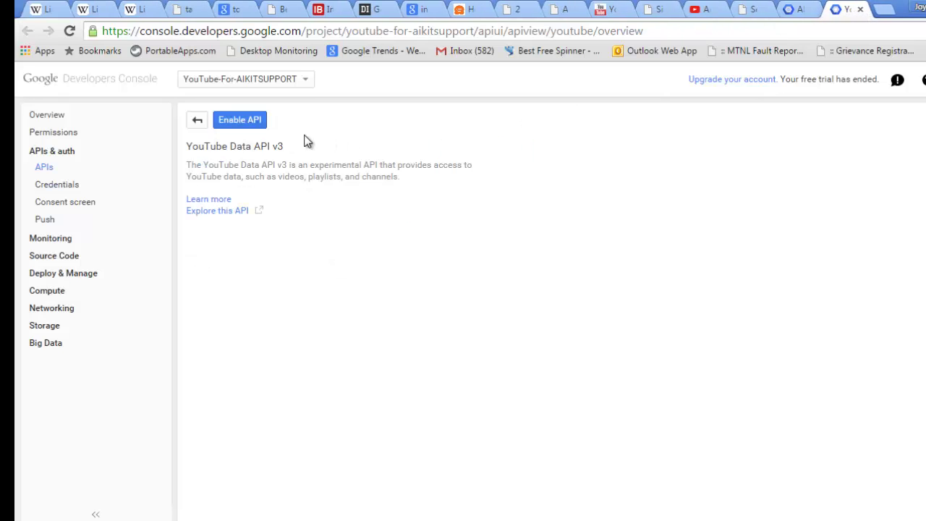
left_click(246, 123)
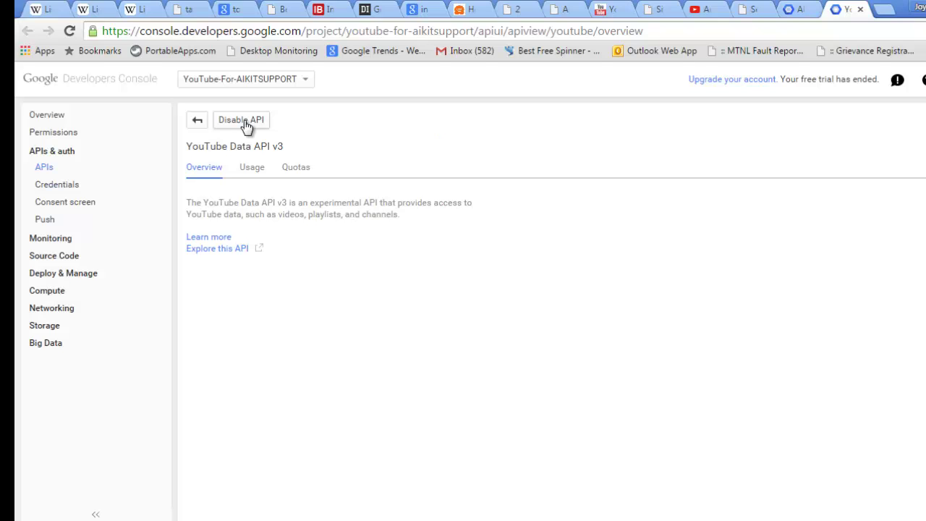
left_click(860, 9)
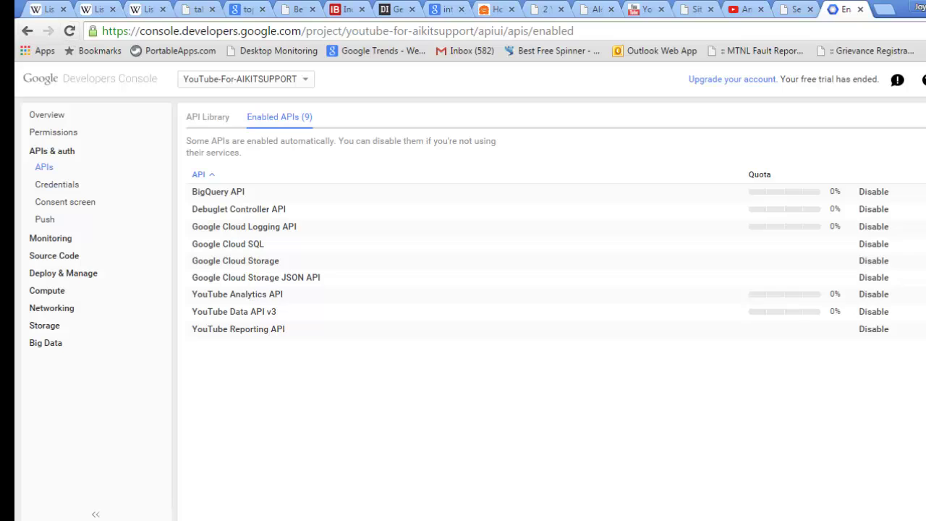
Start a new OAuth client ID on the project's credentials page and copy the plugin page URL from Notepad.
left_click(61, 186)
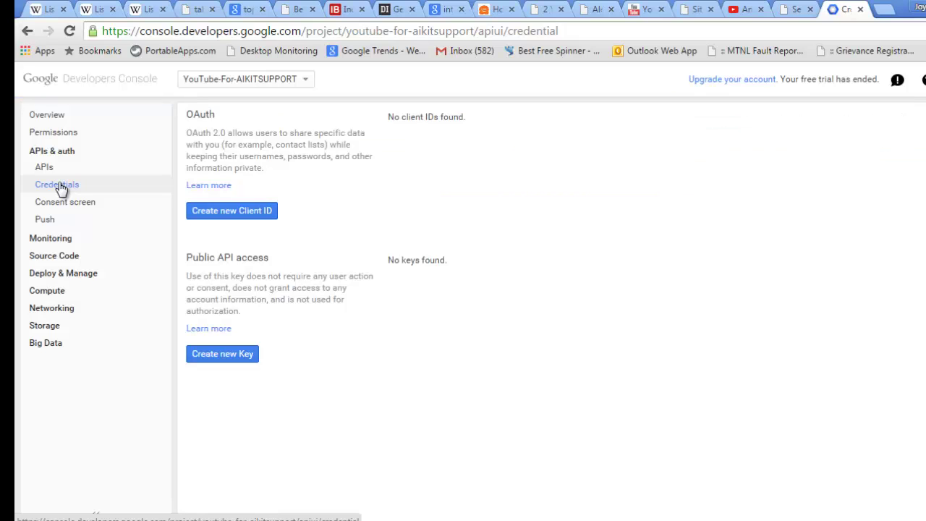
left_click(209, 215)
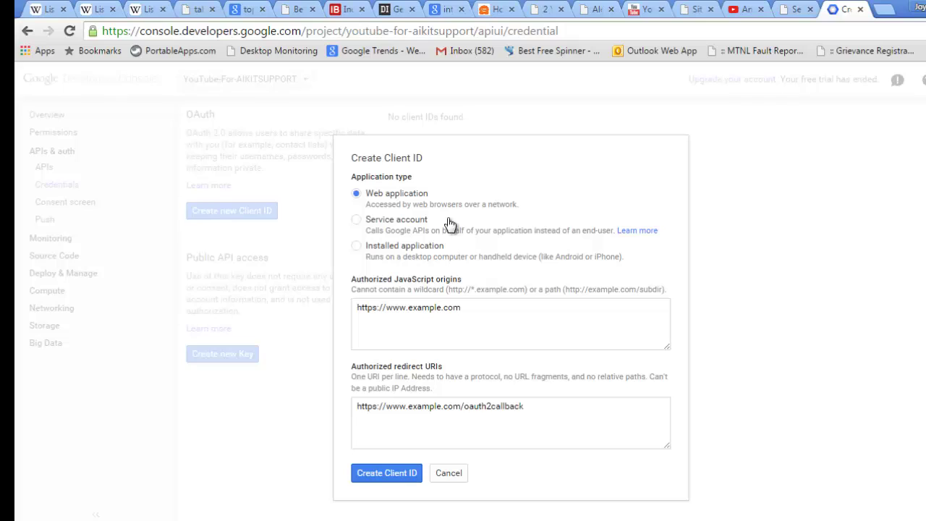
left_click(475, 311)
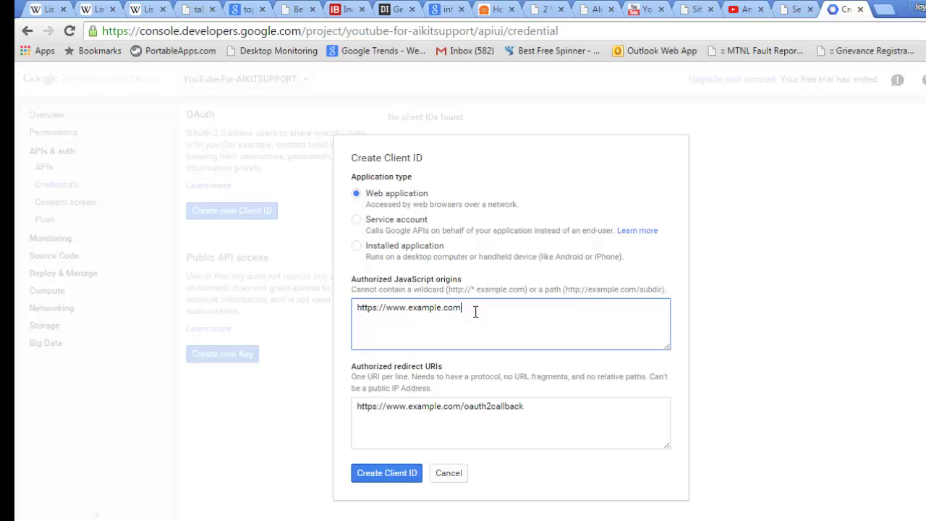
key("alt+Tab")
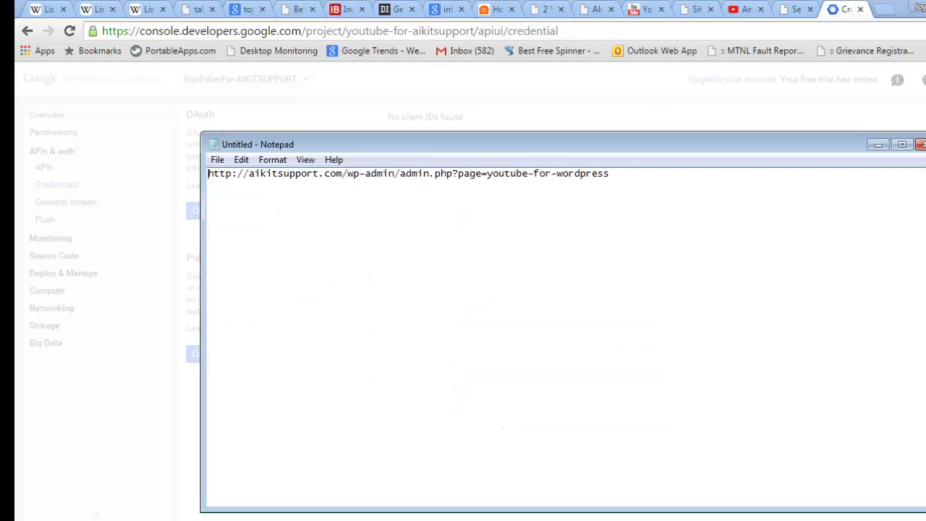
key("ctrl+a")
key("ctrl+c")
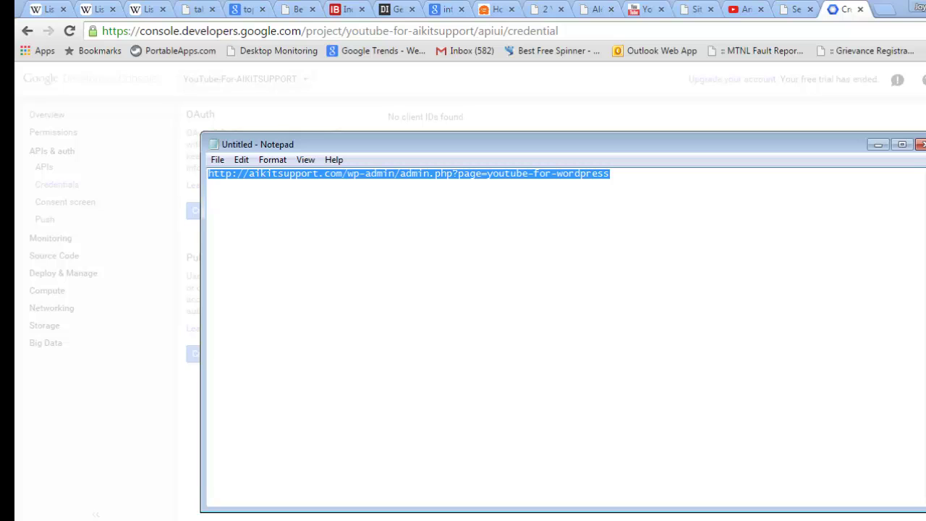
key("alt+Tab")
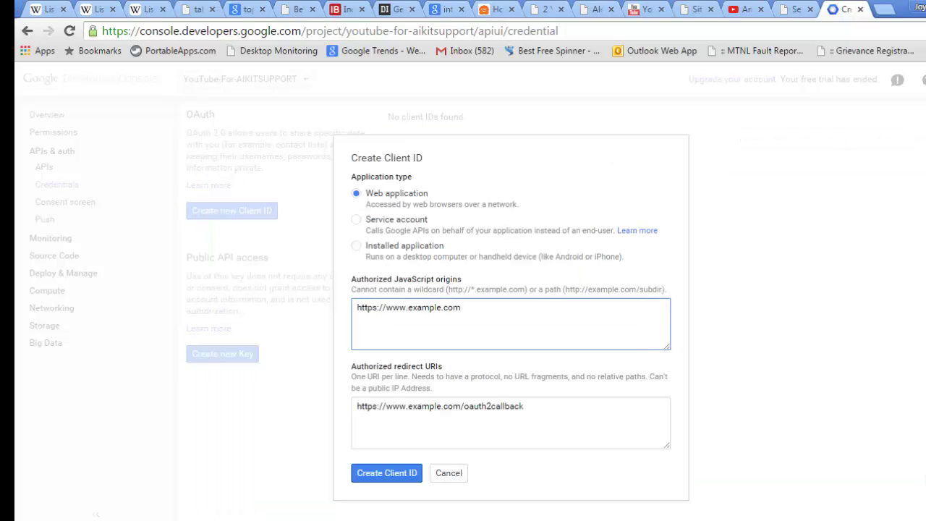
key("BackSpace")
key("BackSpace")
key("BackSpace")
key("BackSpace")
key("BackSpace")
key("BackSpace")
key("BackSpace")
key("BackSpace")
key("BackSpace")
key("BackSpace")
key("BackSpace")
key("BackSpace")
key("BackSpace")
key("BackSpace")
key("BackSpace")
key("BackSpace")
key("BackSpace")
key("BackSpace")
key("BackSpace")
key("BackSpace")
key("ctrl+v")
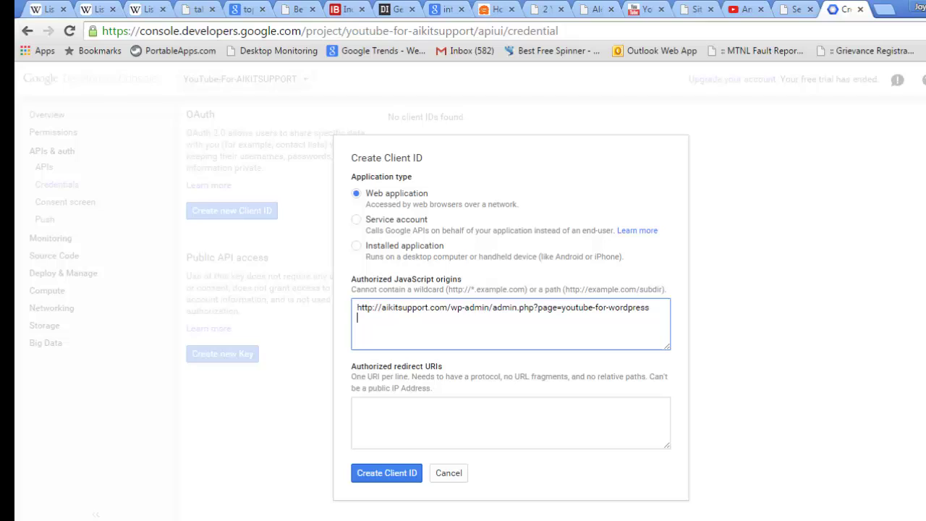
key("BackSpace")
key("BackSpace")
key("BackSpace")
key("BackSpace")
key("BackSpace")
key("BackSpace")
key("BackSpace")
key("BackSpace")
key("BackSpace")
key("BackSpace")
key("BackSpace")
key("BackSpace")
key("BackSpace")
key("BackSpace")
key("BackSpace")
key("BackSpace")
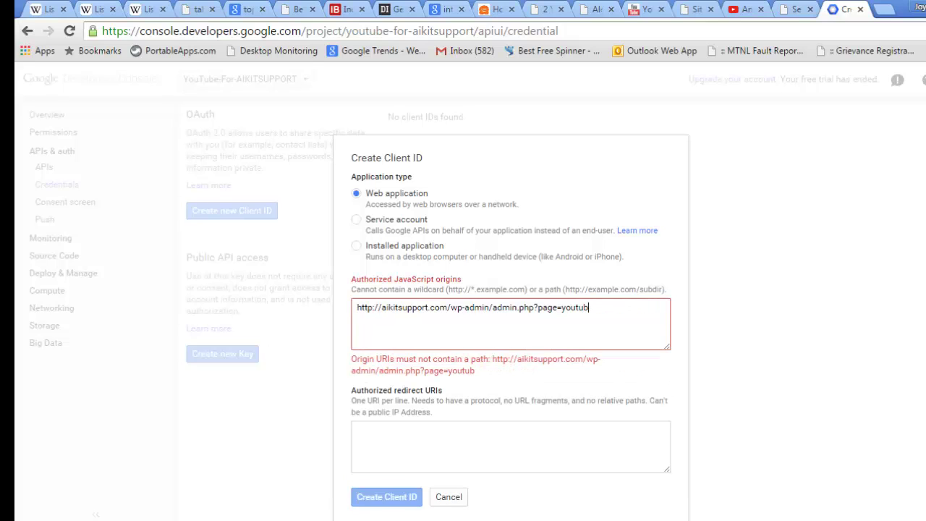
key("BackSpace")
key("BackSpace")
key("BackSpace")
key("BackSpace")
key("BackSpace")
key("BackSpace")
key("BackSpace")
key("BackSpace")
key("BackSpace")
key("BackSpace")
key("BackSpace")
key("BackSpace")
key("BackSpace")
key("BackSpace")
key("BackSpace")
key("BackSpace")
key("BackSpace")
key("BackSpace")
key("BackSpace")
key("BackSpace")
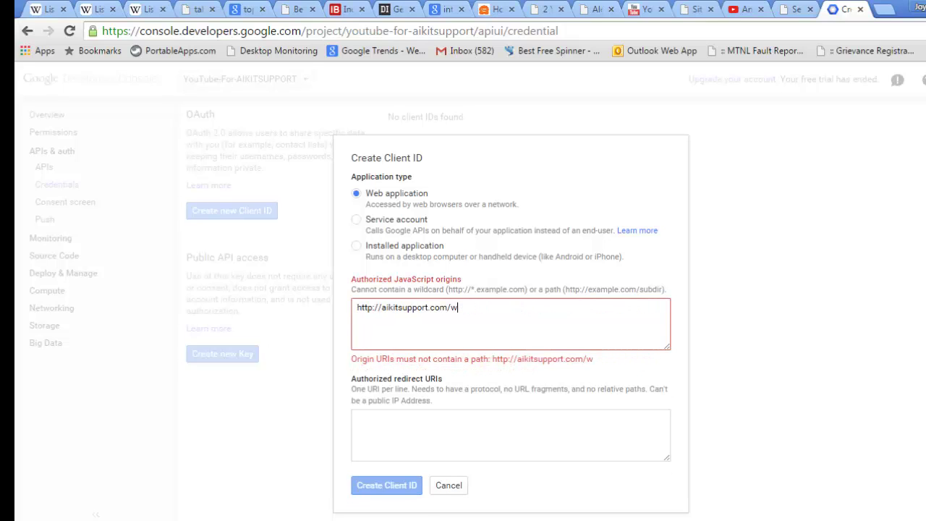
key("BackSpace")
key("BackSpace")
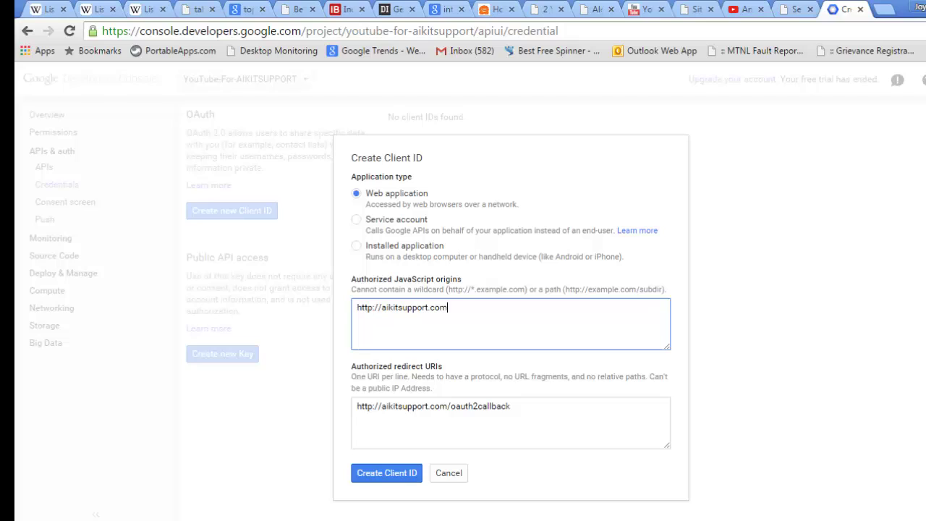
left_click(528, 408)
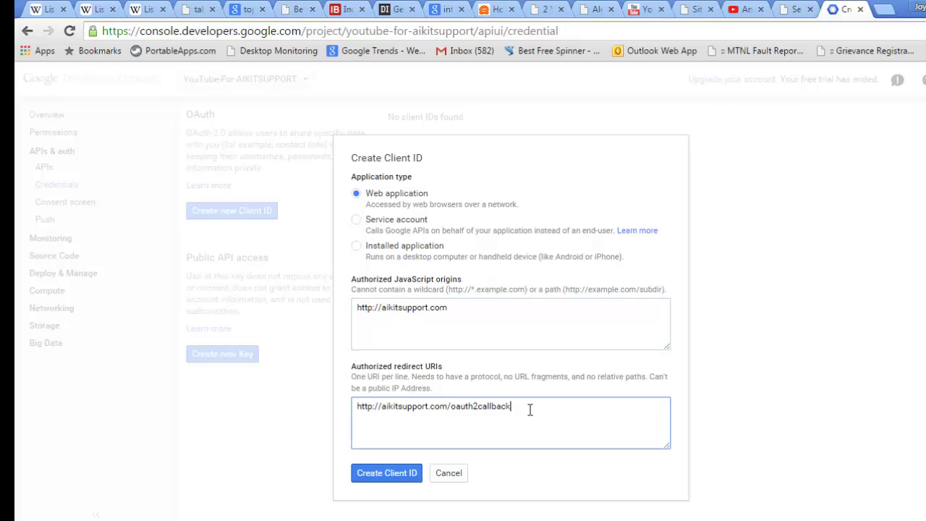
key("BackSpace")
key("BackSpace")
key("BackSpace")
key("BackSpace")
key("BackSpace")
key("BackSpace")
key("BackSpace")
key("BackSpace")
key("BackSpace")
key("BackSpace")
key("BackSpace")
key("BackSpace")
key("BackSpace")
key("BackSpace")
key("BackSpace")
key("BackSpace")
key("BackSpace")
key("BackSpace")
key("BackSpace")
key("BackSpace")
key("BackSpace")
key("BackSpace")
key("BackSpace")
key("BackSpace")
key("BackSpace")
key("BackSpace")
key("BackSpace")
key("BackSpace")
key("BackSpace")
key("BackSpace")
key("BackSpace")
key("BackSpace")
key("BackSpace")
key("BackSpace")
key("BackSpace")
key("BackSpace")
key("BackSpace")
key("BackSpace")
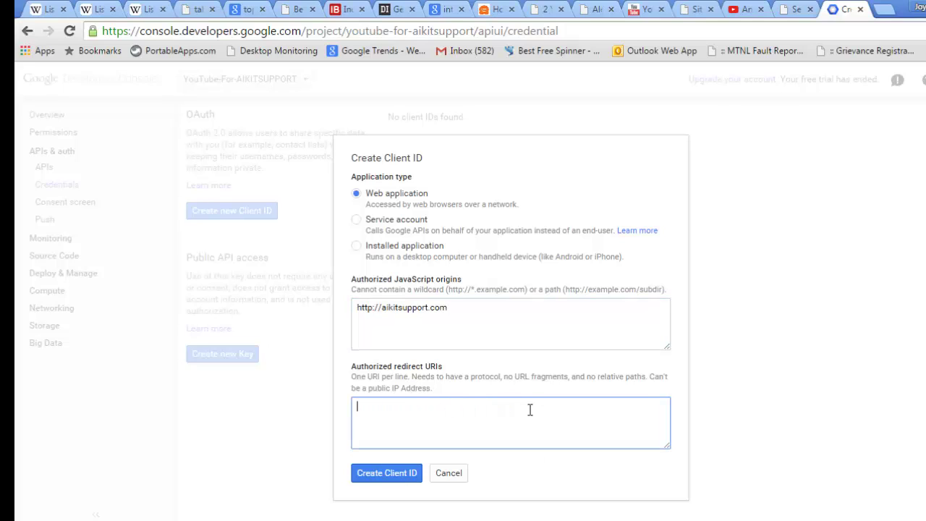
key("ctrl+v")
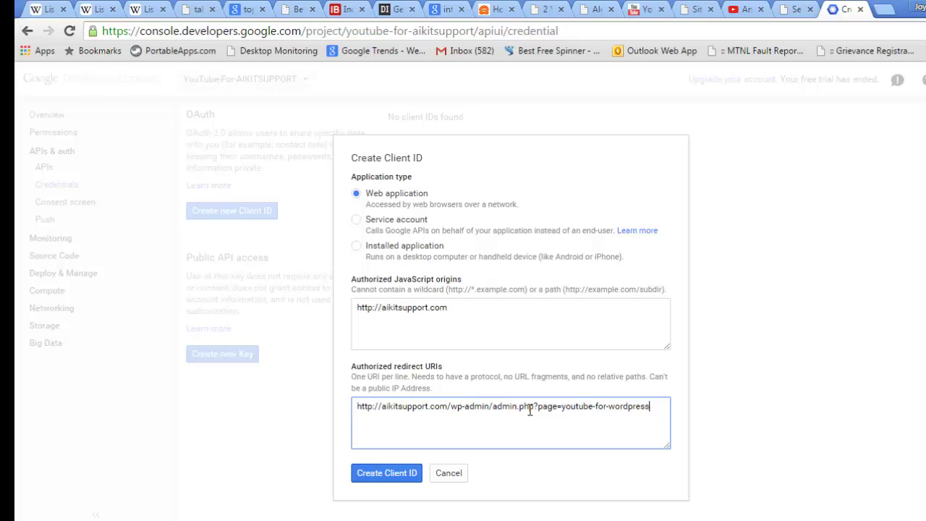
left_click(399, 480)
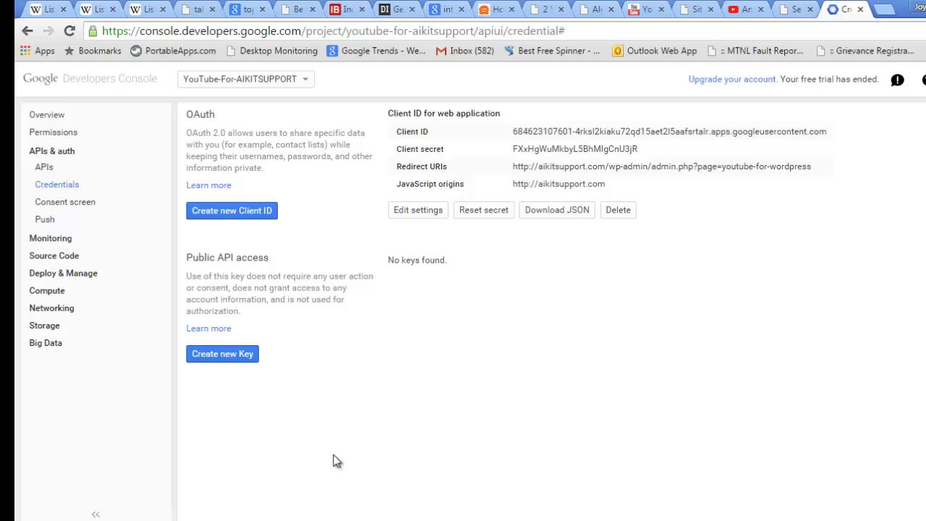
Create a public API browser key with the allowed referrers left blank.
left_click(242, 357)
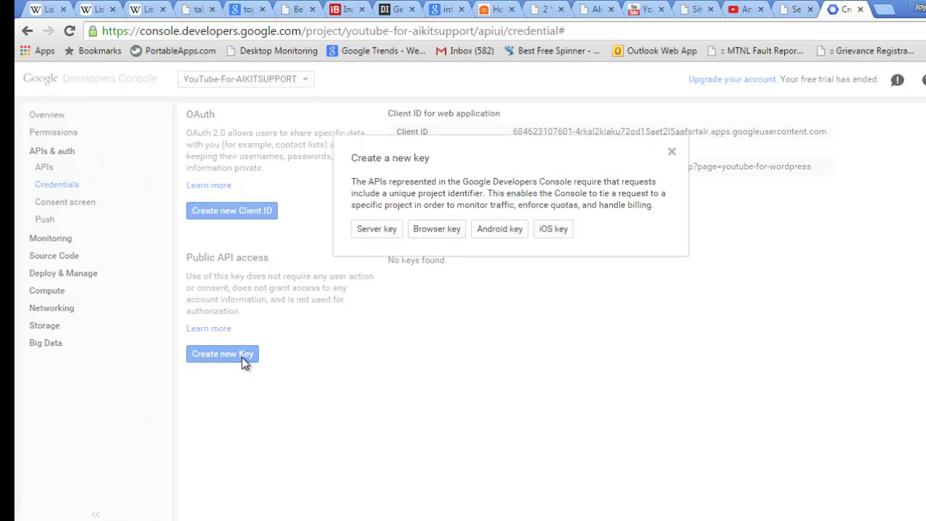
left_click(439, 235)
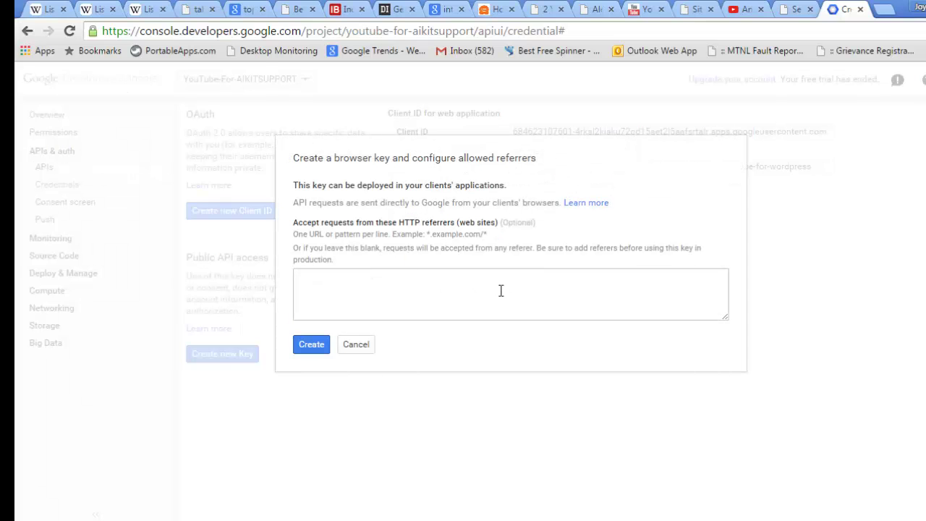
left_click(311, 346)
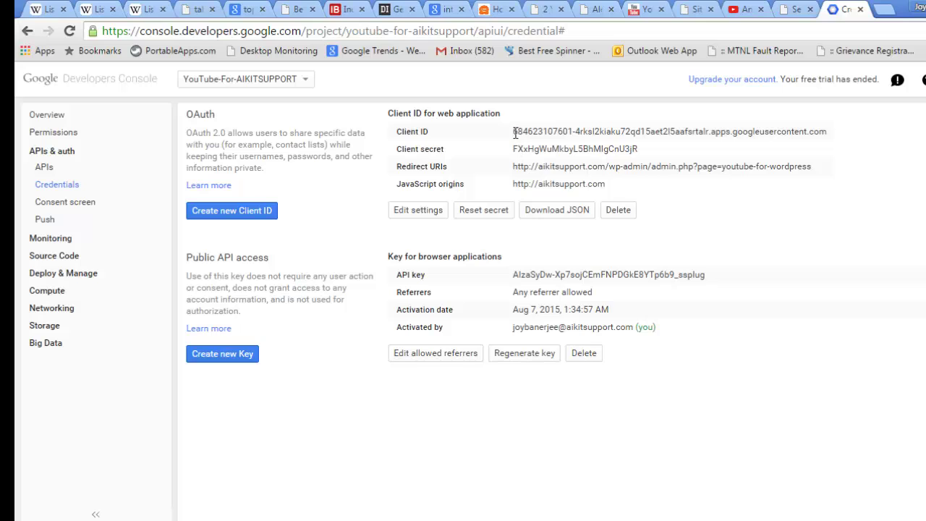
Copy the client ID from the console into the Google OAUTH2 Client ID field of the WordPress plugin settings.
left_click_drag(514, 133, 828, 131)
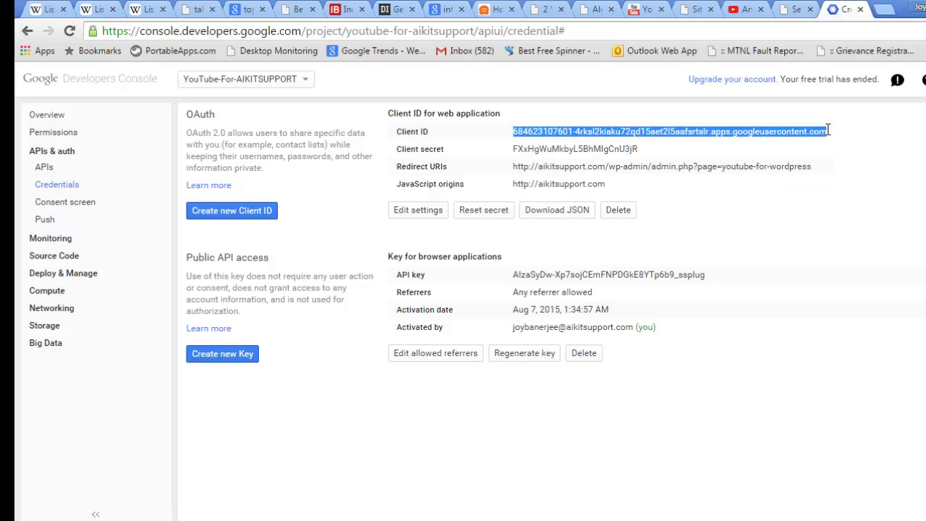
left_click(794, 11)
left_click(600, 274)
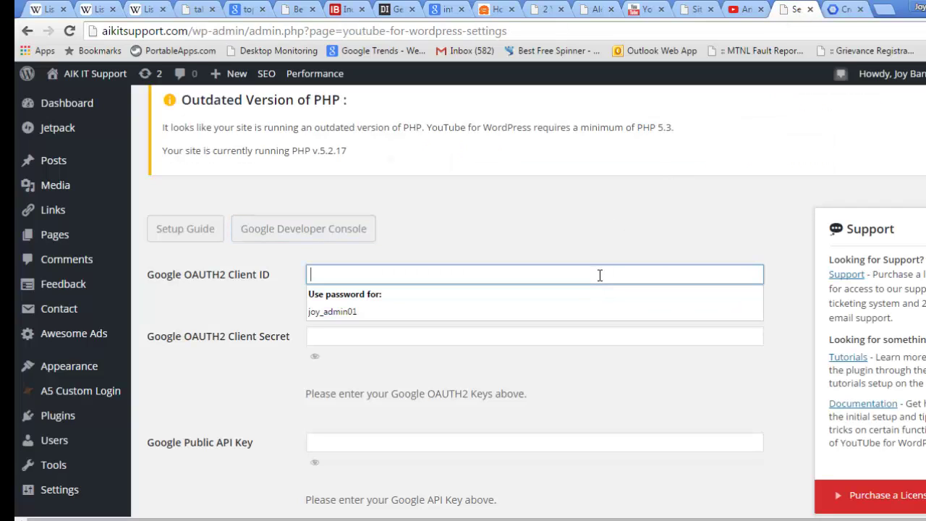
key("ctrl+v")
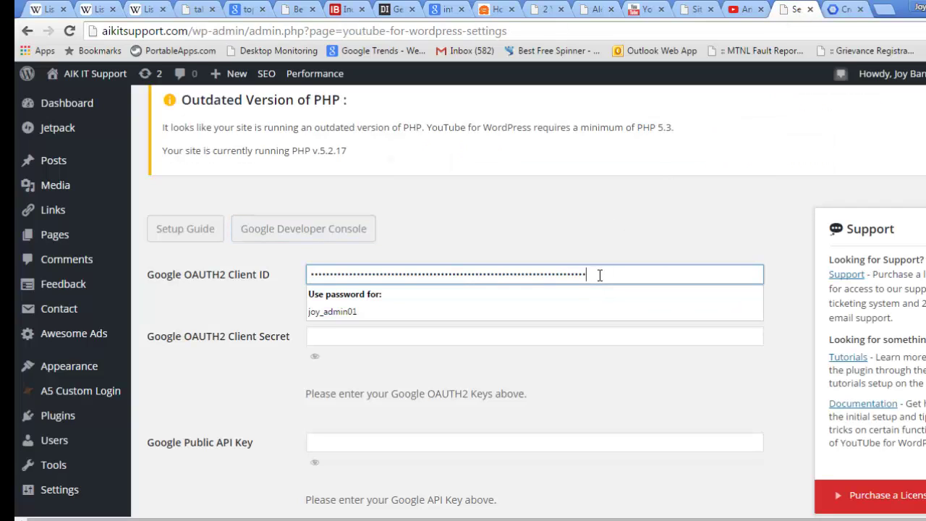
Copy the client secret from the console into the plugin's Google OAUTH2 Client Secret field.
left_click(514, 337)
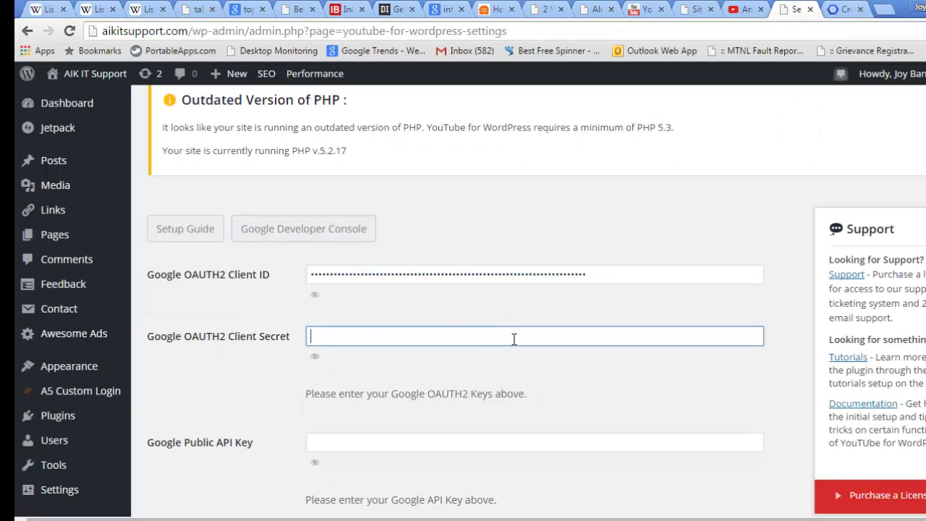
left_click(839, 11)
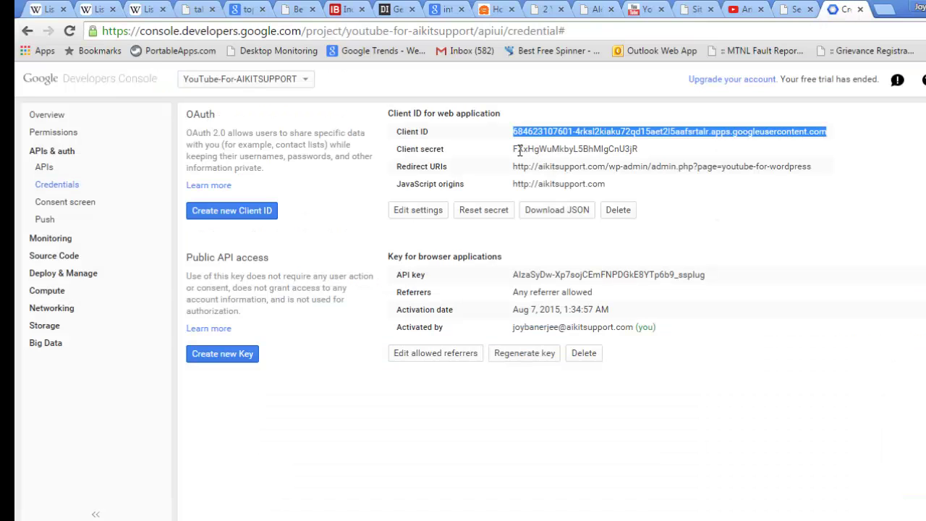
left_click_drag(514, 150, 639, 154)
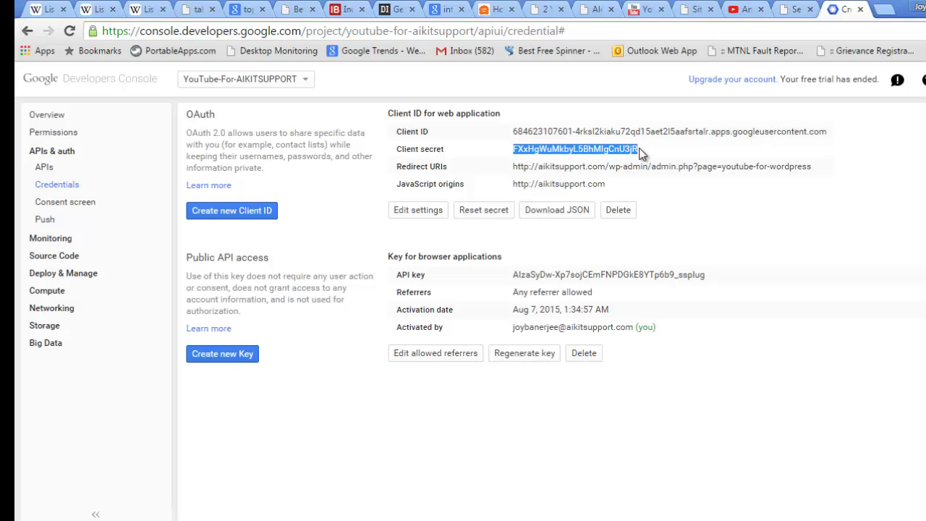
left_click(799, 9)
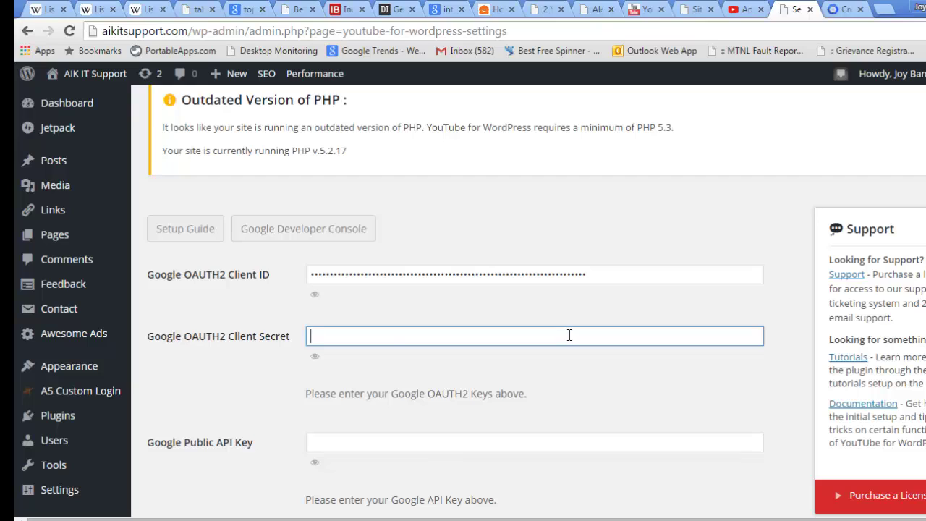
key("ctrl+v")
Copy the browser API key from the console into the plugin's Google Public API Key field.
left_click(506, 442)
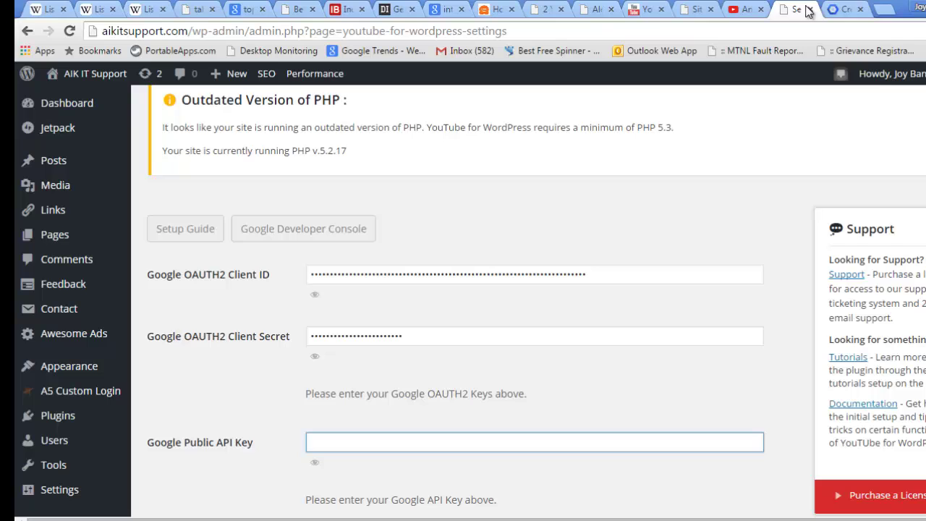
left_click(840, 12)
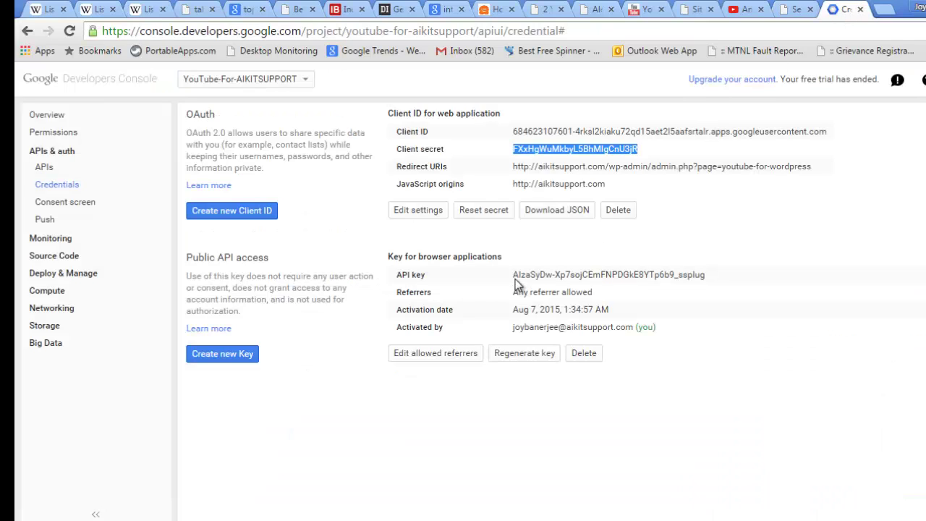
left_click_drag(513, 275, 705, 275)
key("alt+Tab")
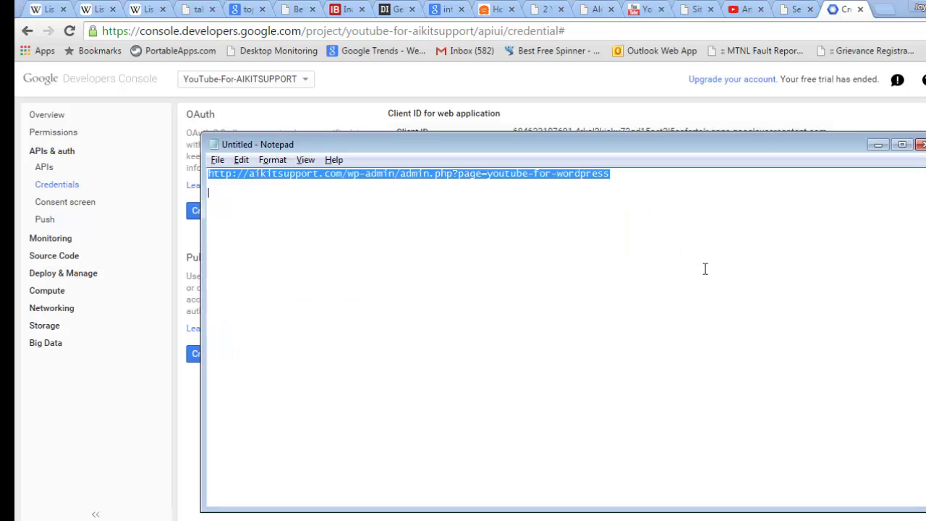
key("alt+Tab")
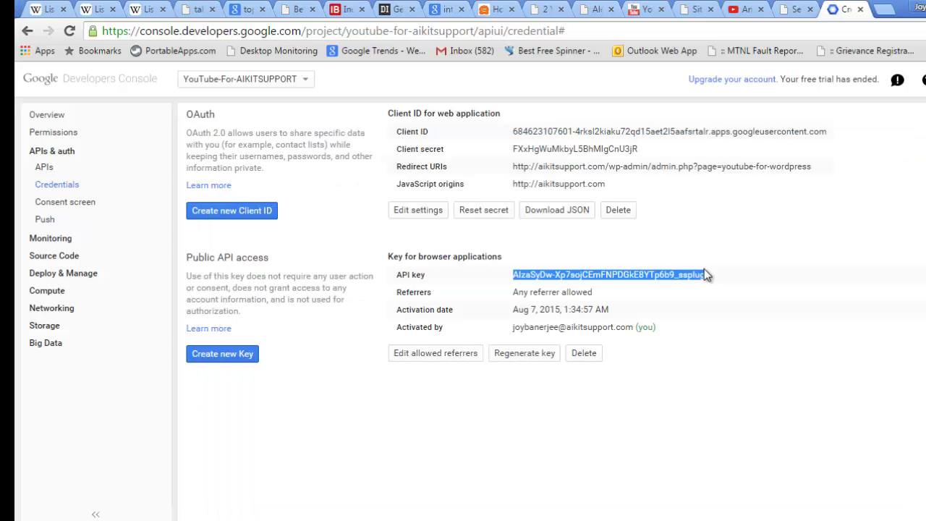
left_click(794, 9)
key("ctrl+v")
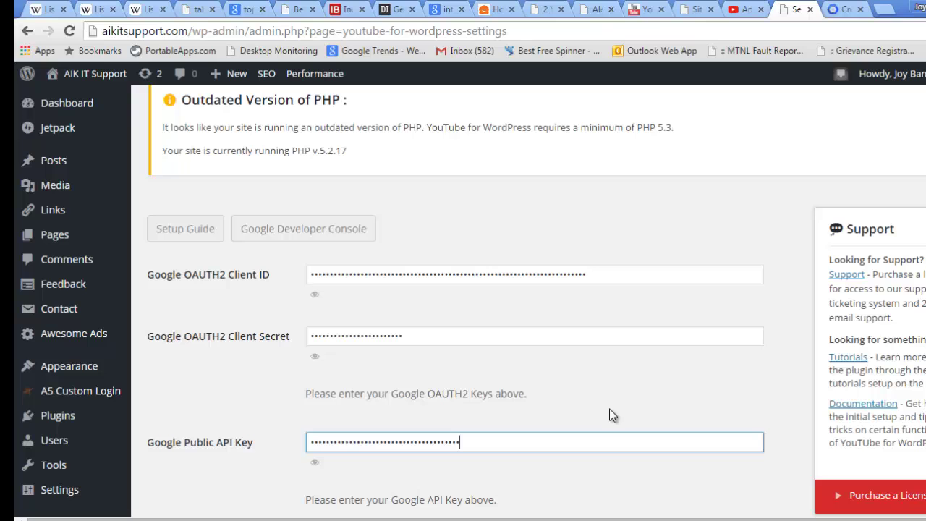
Set the player style to YouTube Default, enable video stats and save the plugin settings.
scroll(664, 271, "down", 5)
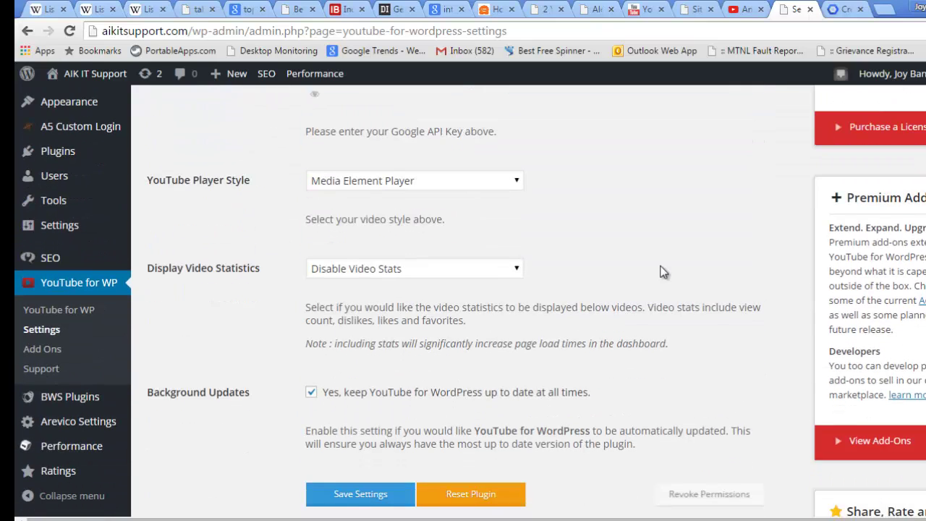
left_click(518, 183)
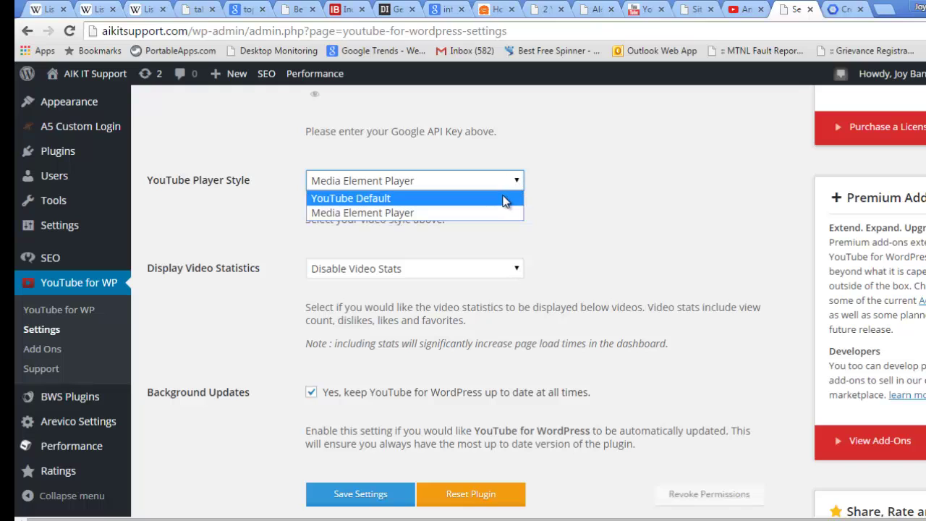
left_click(505, 201)
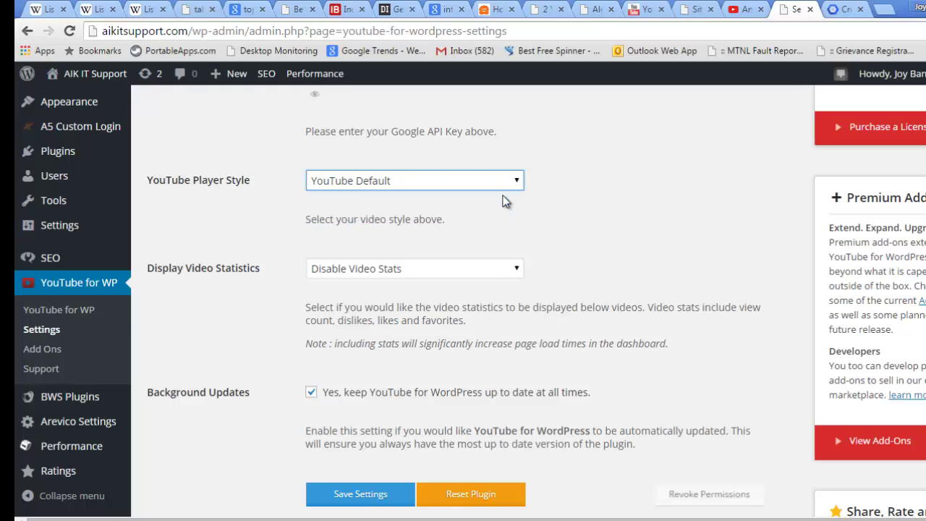
left_click(515, 277)
left_click(481, 287)
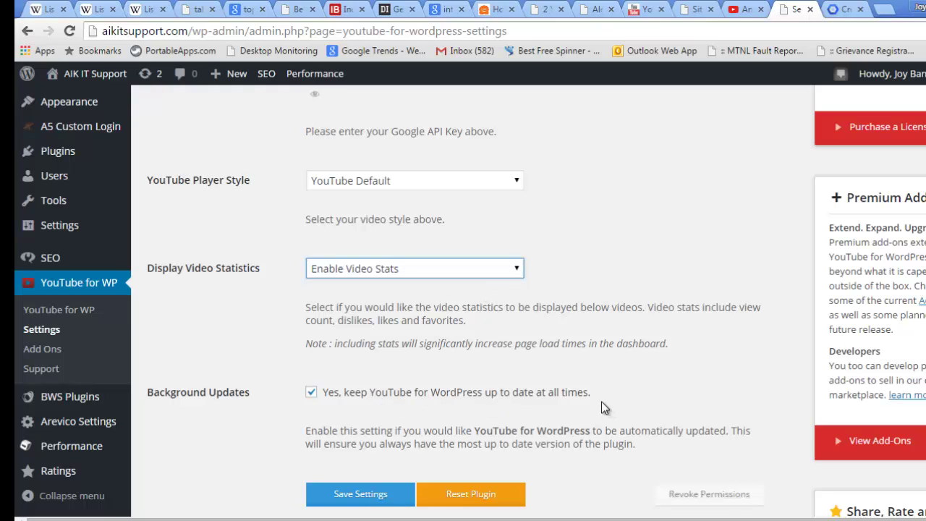
left_click(384, 496)
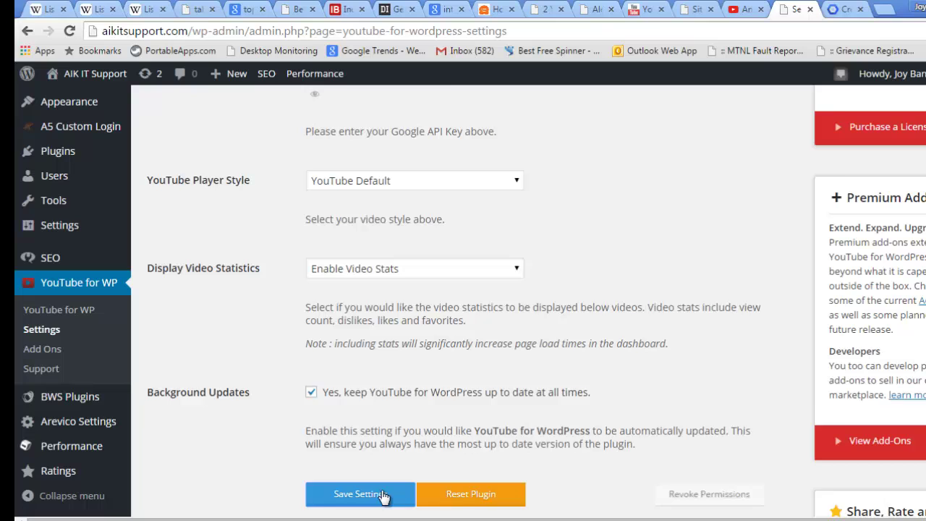
scroll(382, 493, "up", 1)
scroll(381, 492, "down", 2)
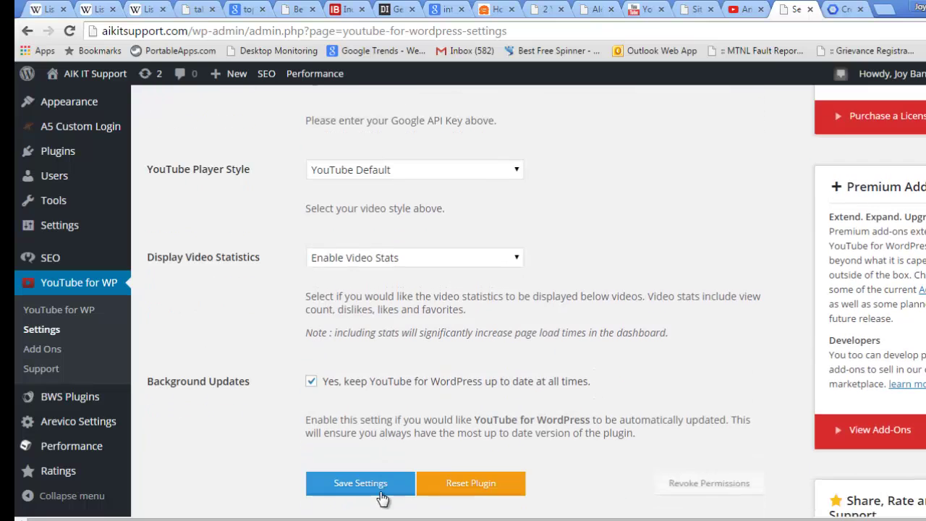
Open the YouTube for WP main page and start authorizing the plugin's access through Google.
scroll(378, 458, "down", 1)
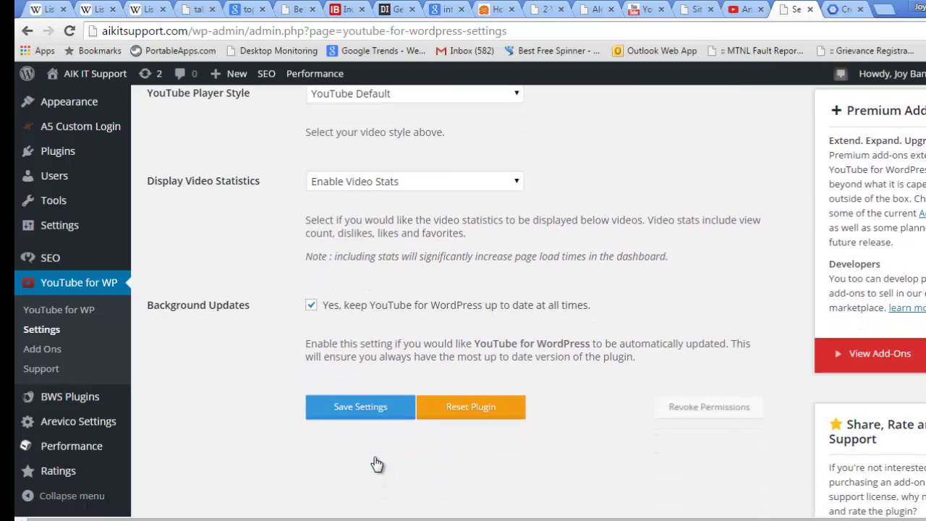
left_click(73, 311)
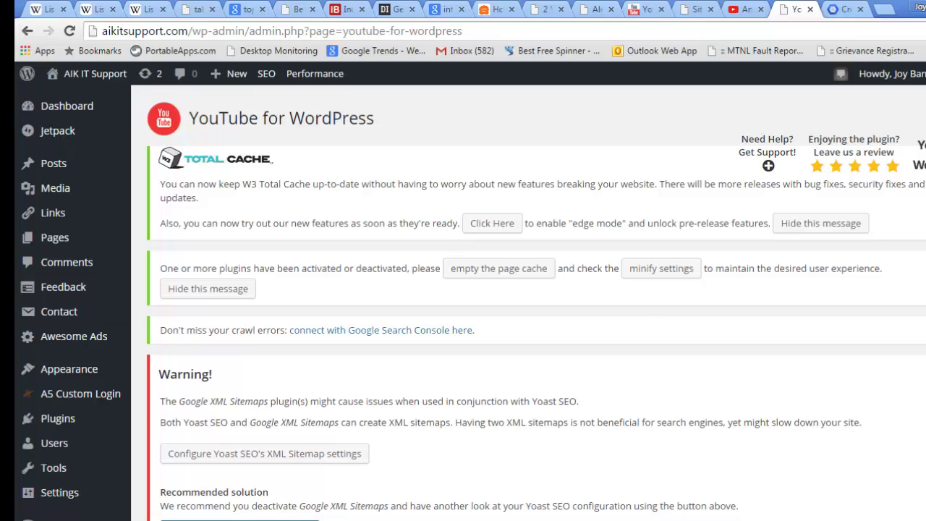
scroll(839, 222, "down", 2)
scroll(535, 289, "down", 4)
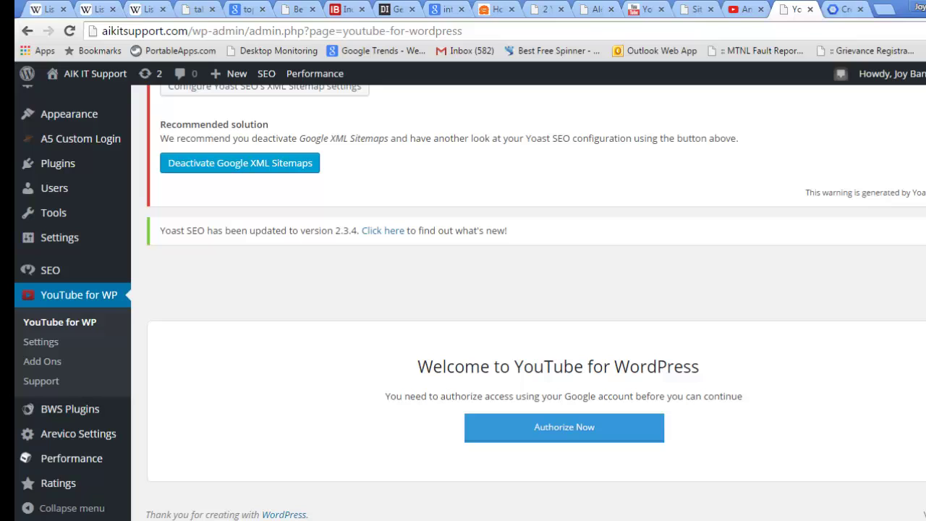
left_click(579, 423)
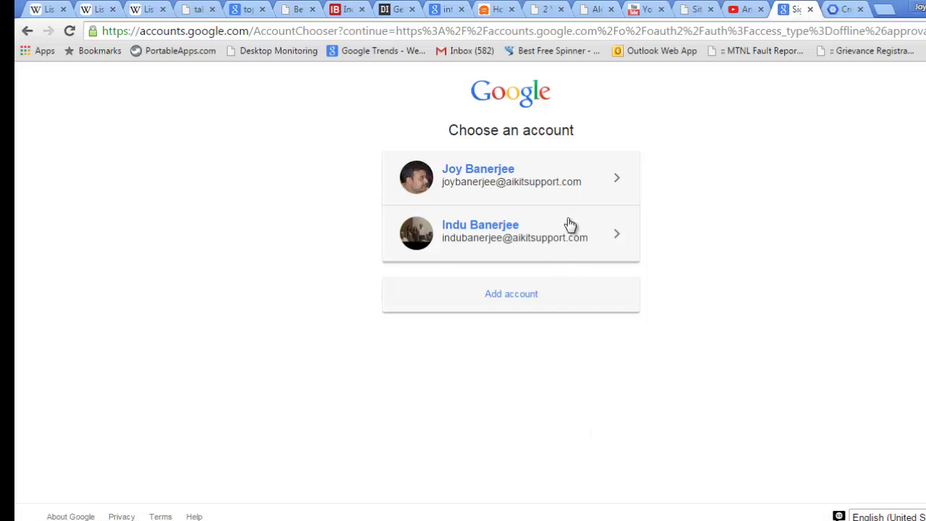
Choose the site owner's personal Google account and accept the plugin's request to manage the YouTube account.
left_click(576, 186)
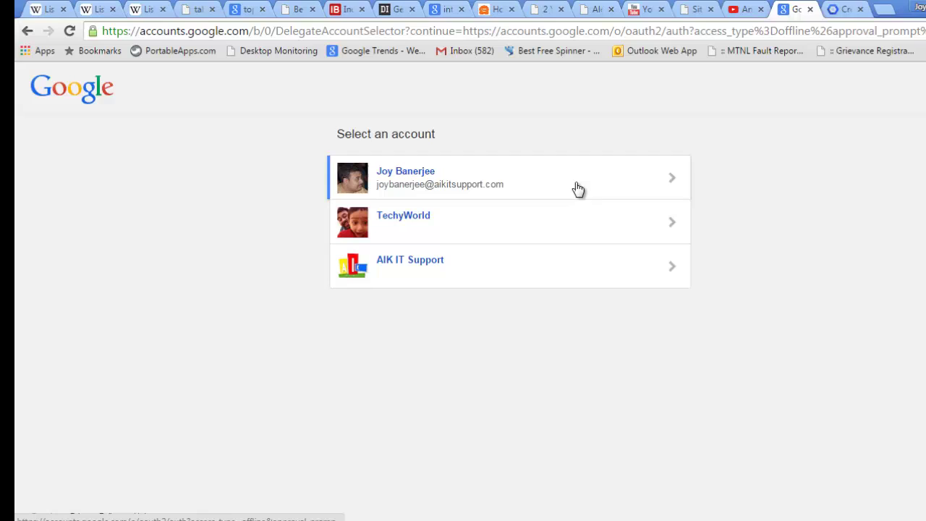
left_click(508, 186)
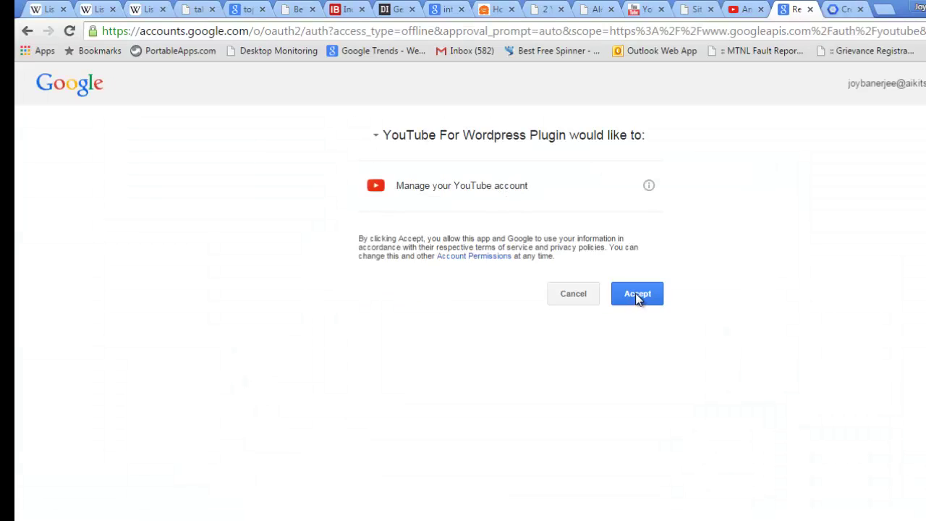
left_click(637, 293)
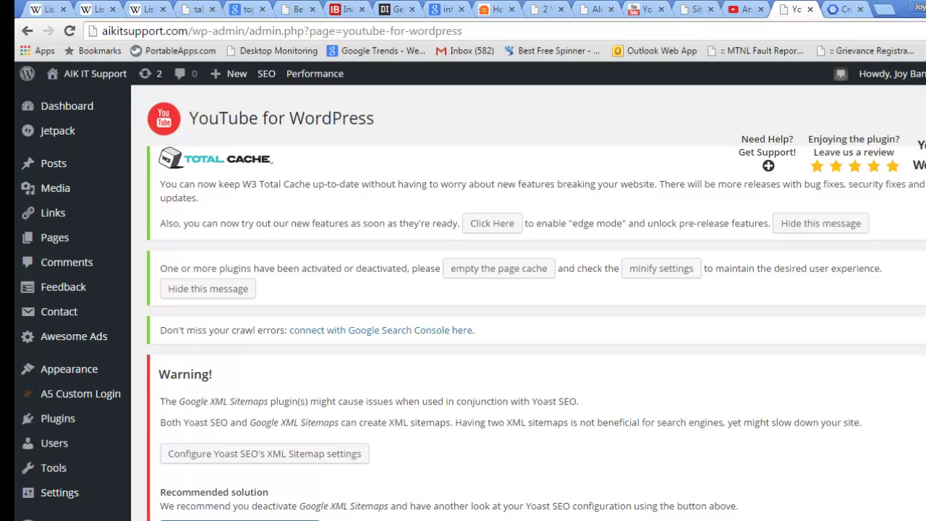
Browse the connected YouTube account's videos in the plugin and look through their statistics and descriptions.
scroll(528, 302, "down", 6)
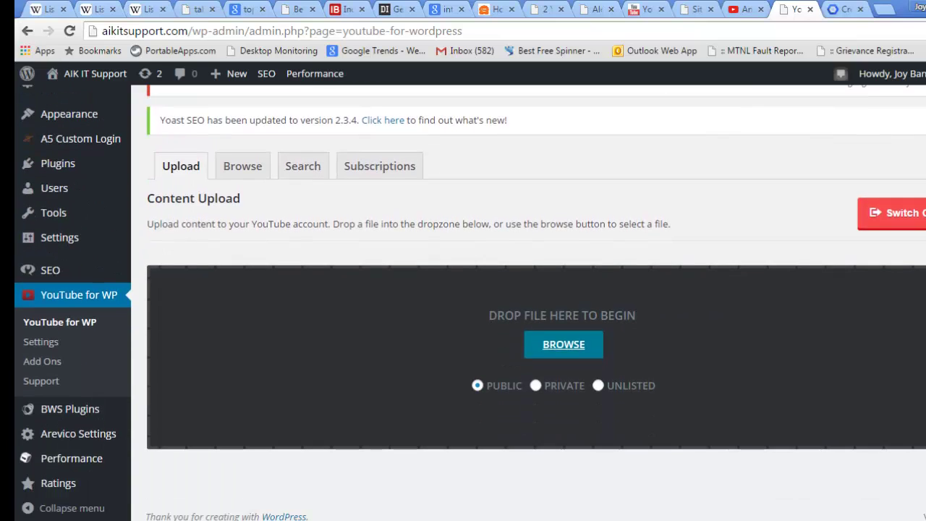
left_click(245, 168)
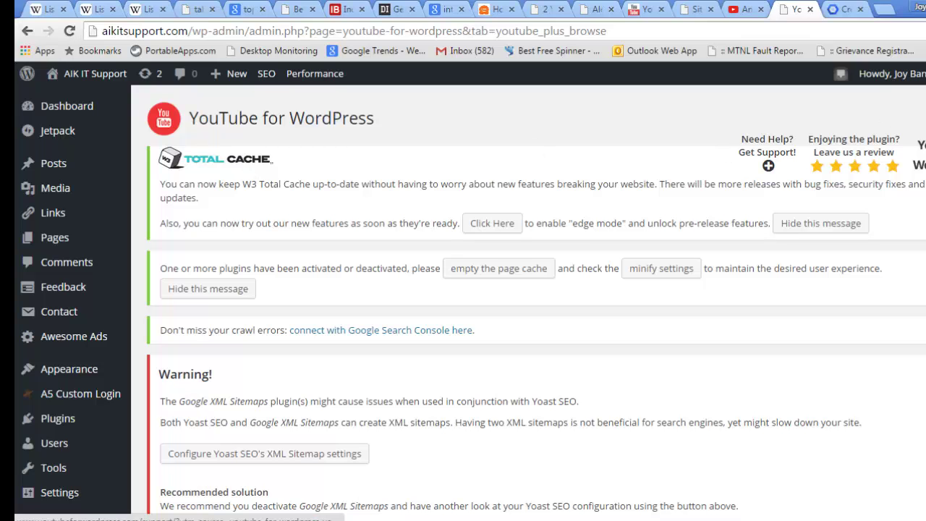
scroll(752, 168, "down", 4)
scroll(460, 303, "down", 10)
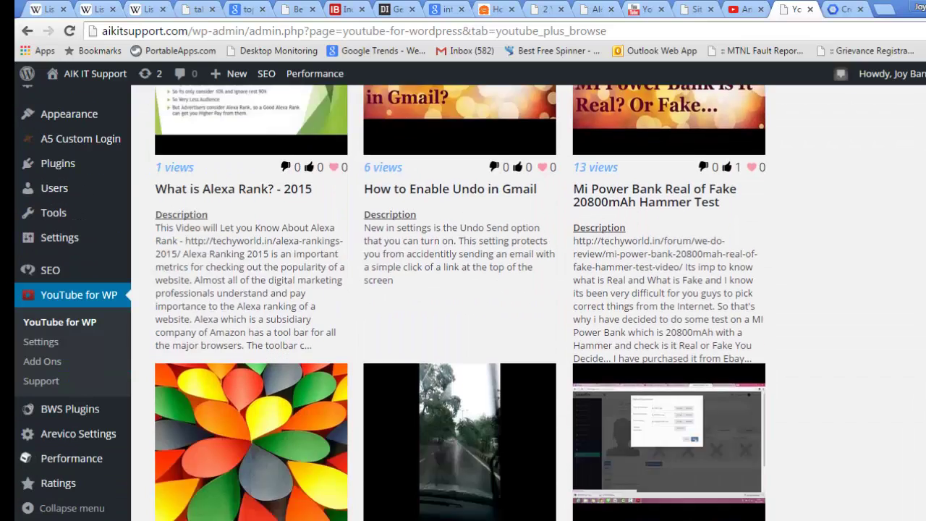
scroll(460, 303, "down", 20)
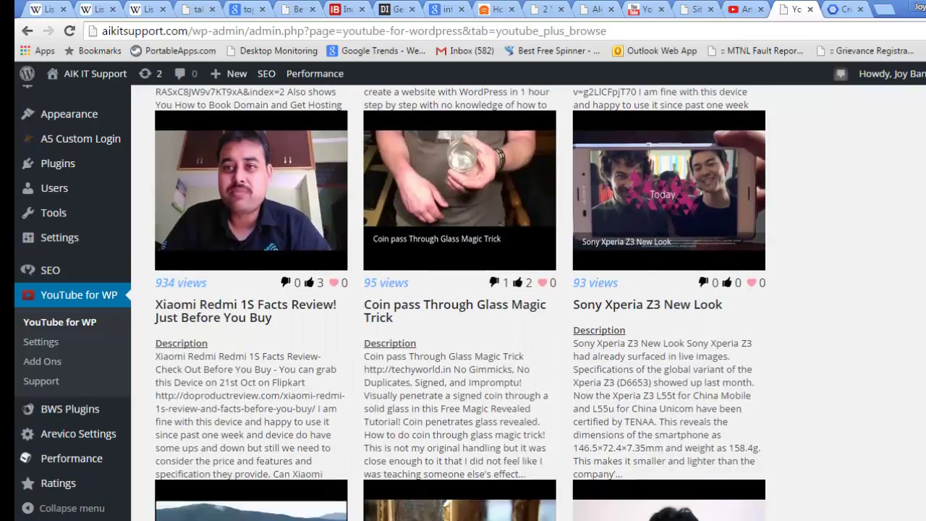
scroll(460, 302, "up", 20)
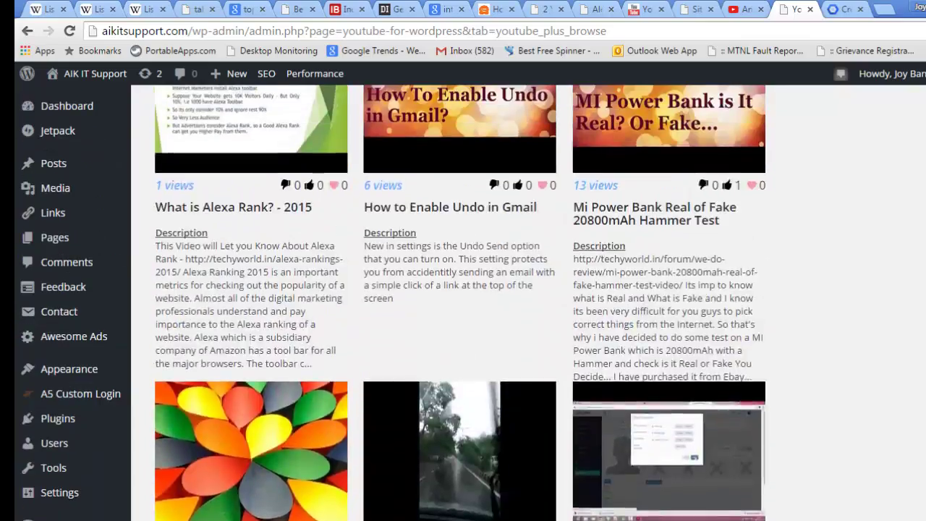